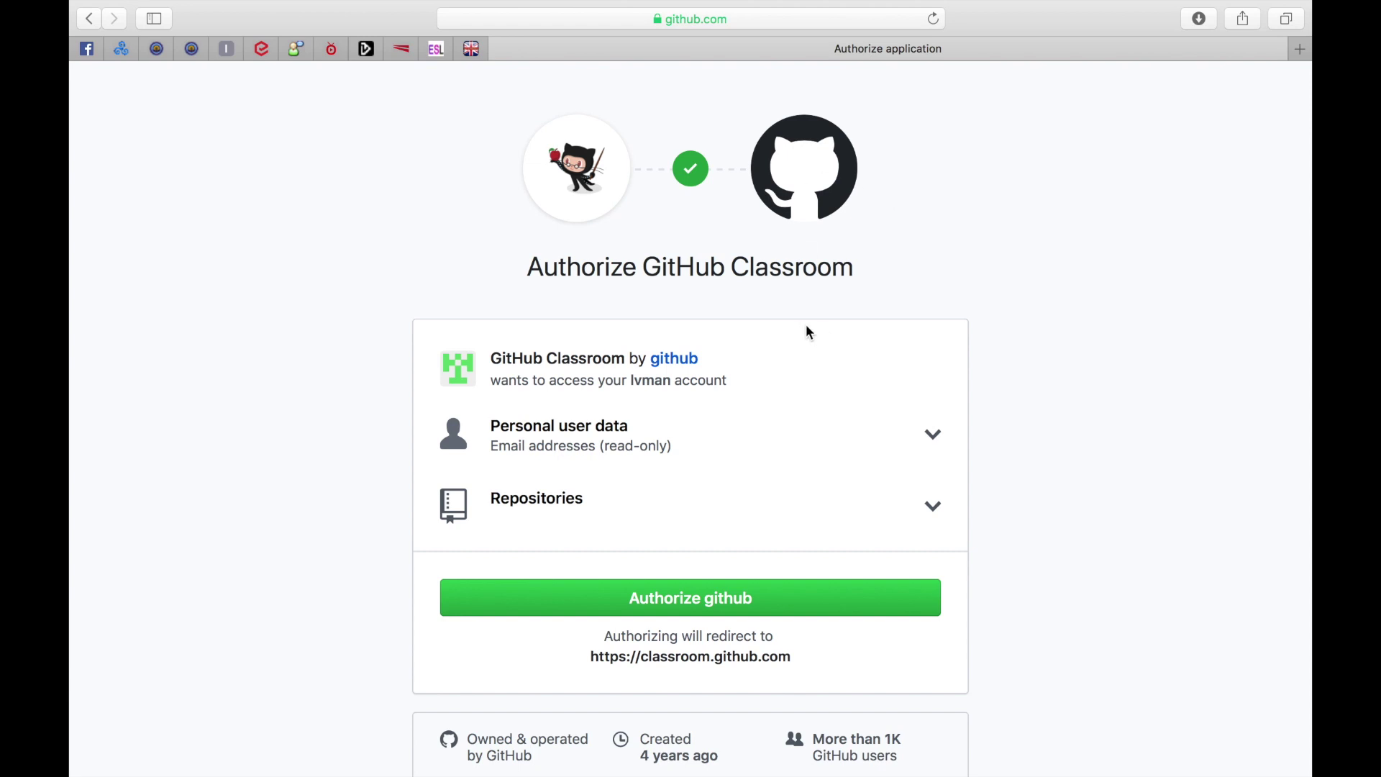
Step: Review the access request and authorize GitHub Classroom to access the GitHub account
double_click(641, 381)
drag(527, 270, 878, 268)
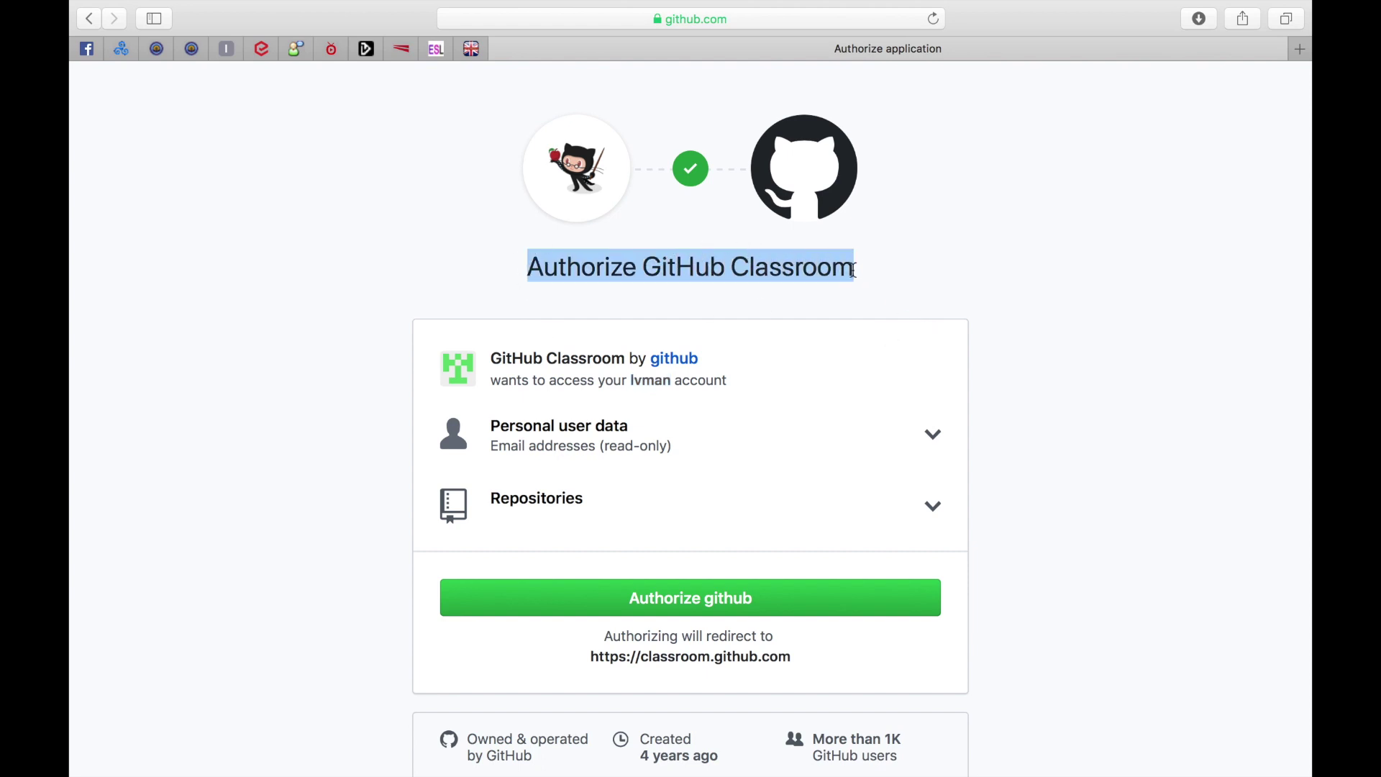
drag(541, 382, 741, 384)
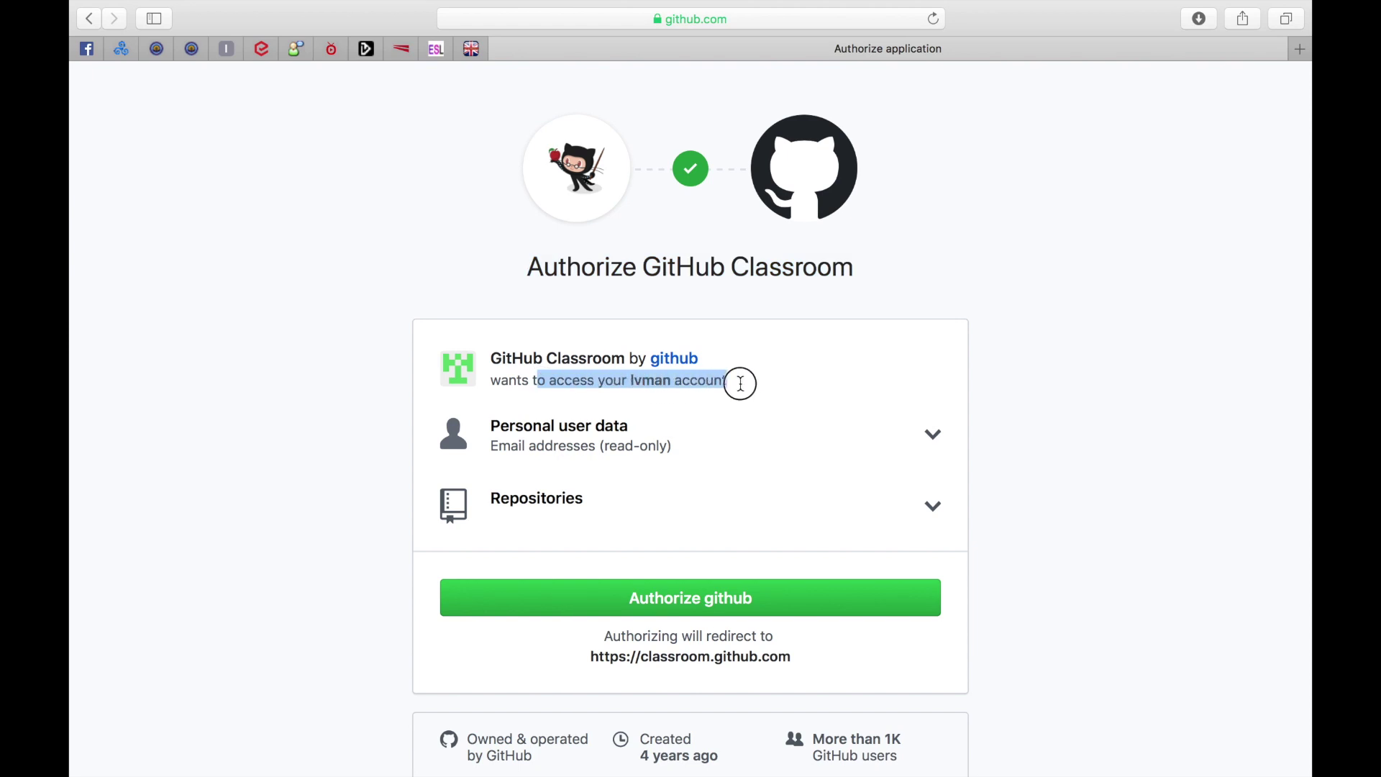
click(1008, 414)
click(731, 610)
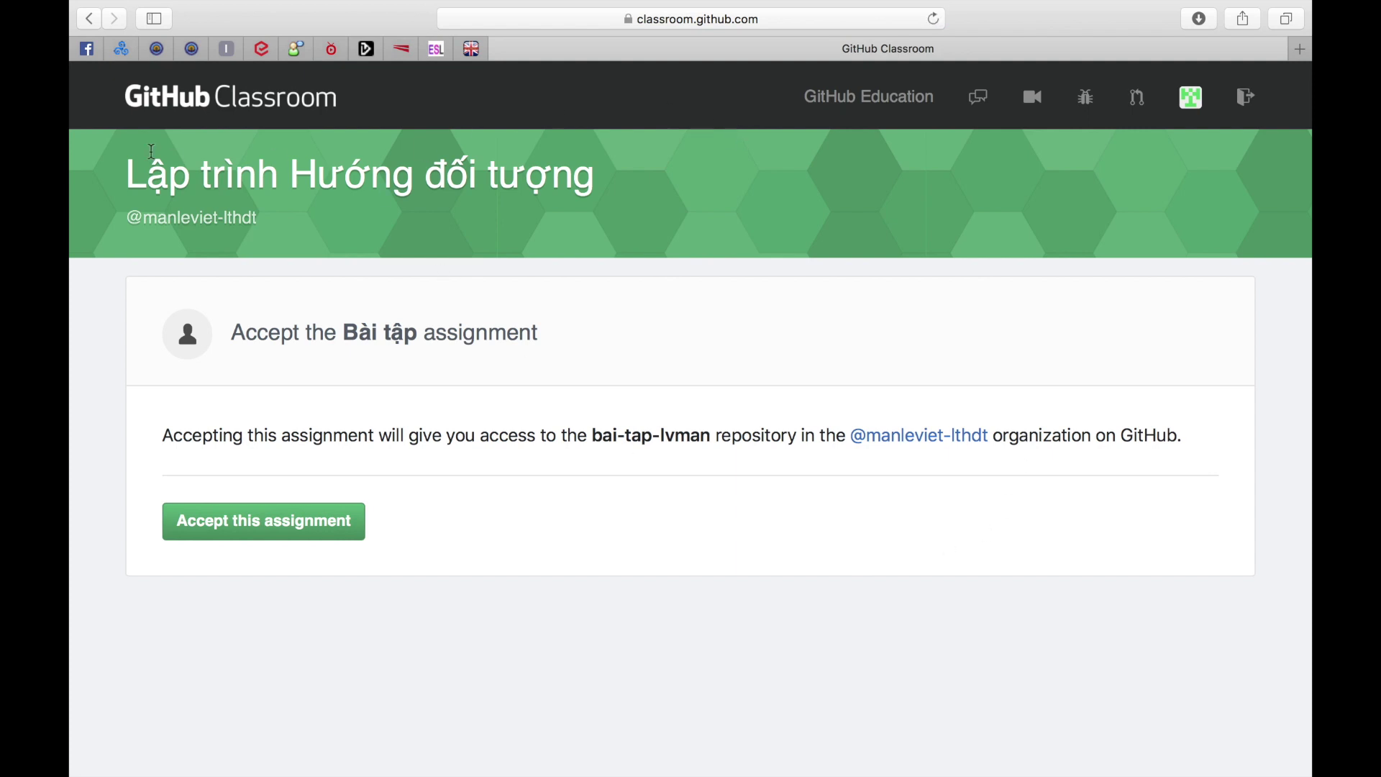
Step: Review and accept the Bài tập assignment in GitHub Classroom, and open the repository created for it
drag(129, 101, 249, 155)
drag(128, 176, 633, 179)
click(591, 314)
drag(247, 332, 602, 361)
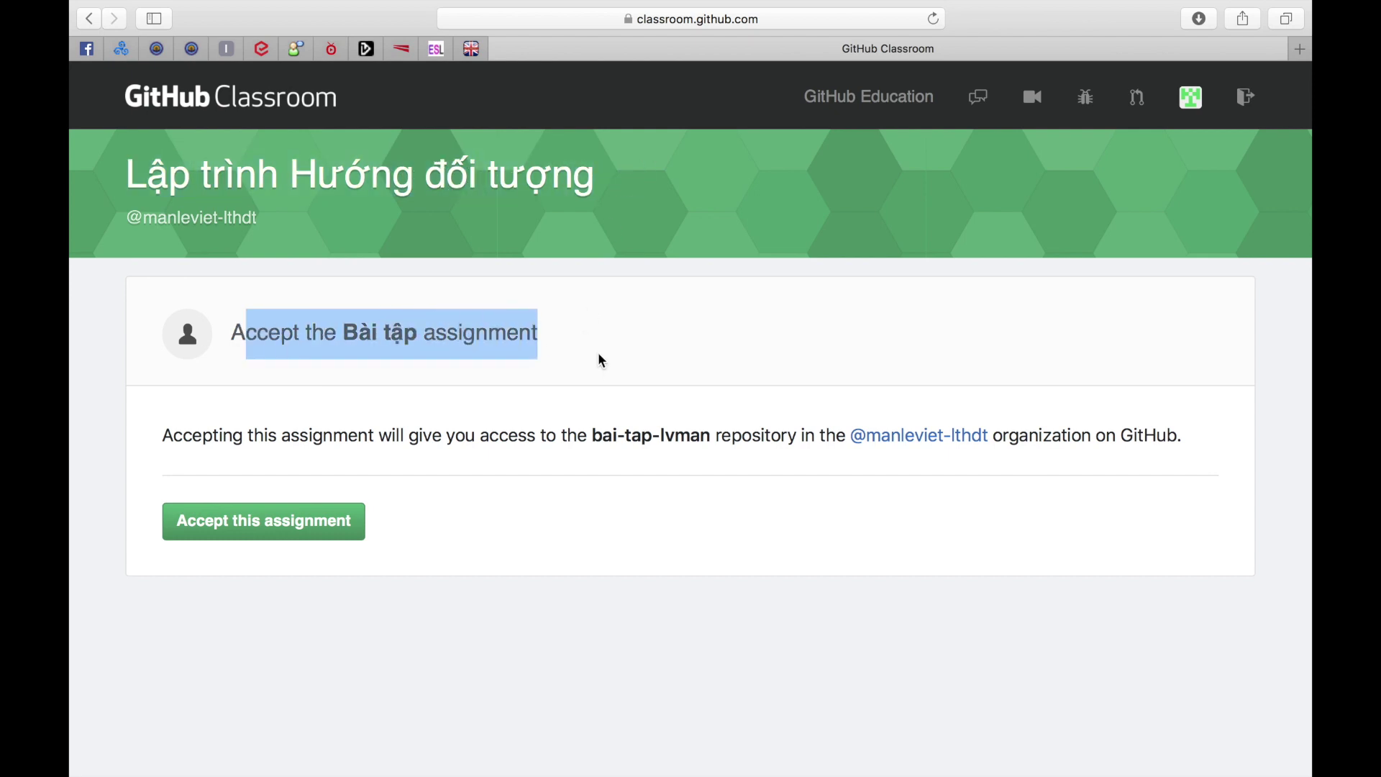
click(602, 361)
drag(344, 333, 418, 334)
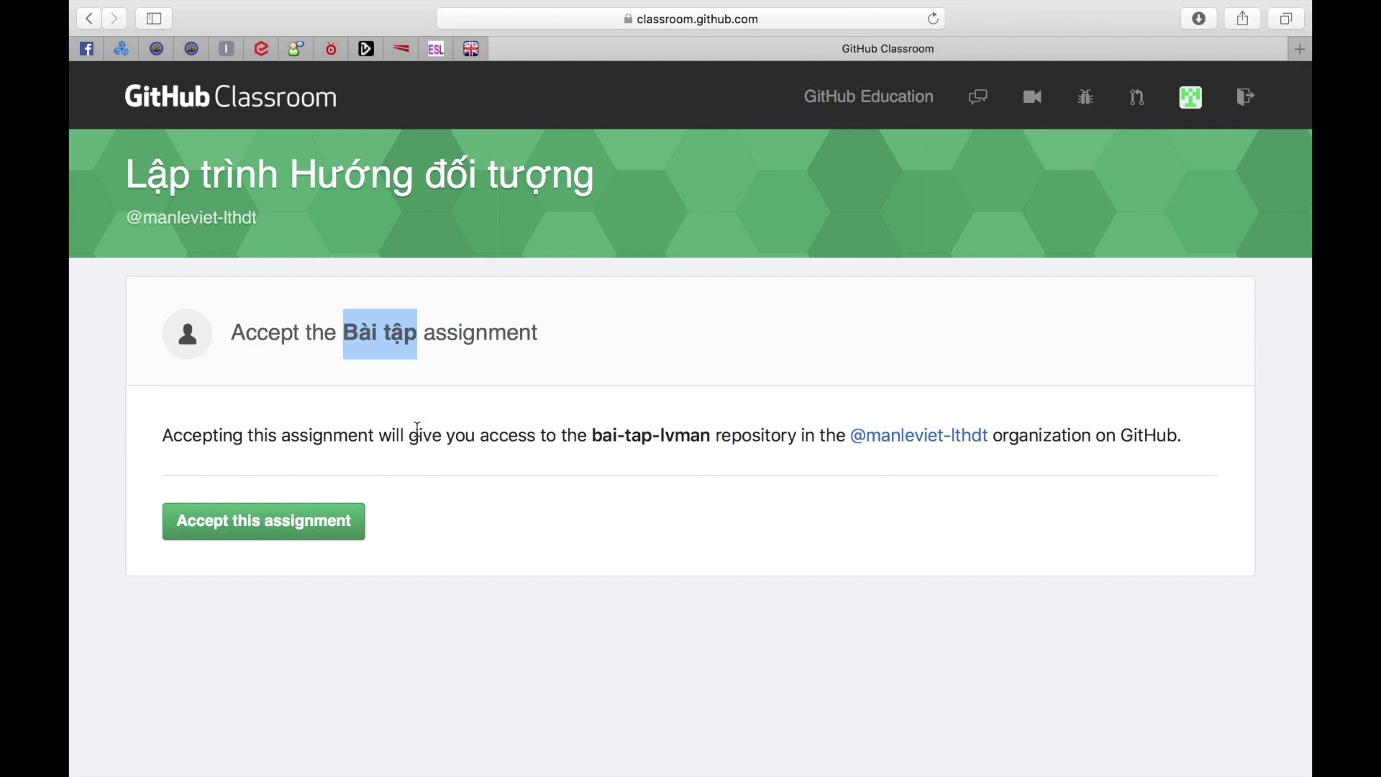
click(500, 532)
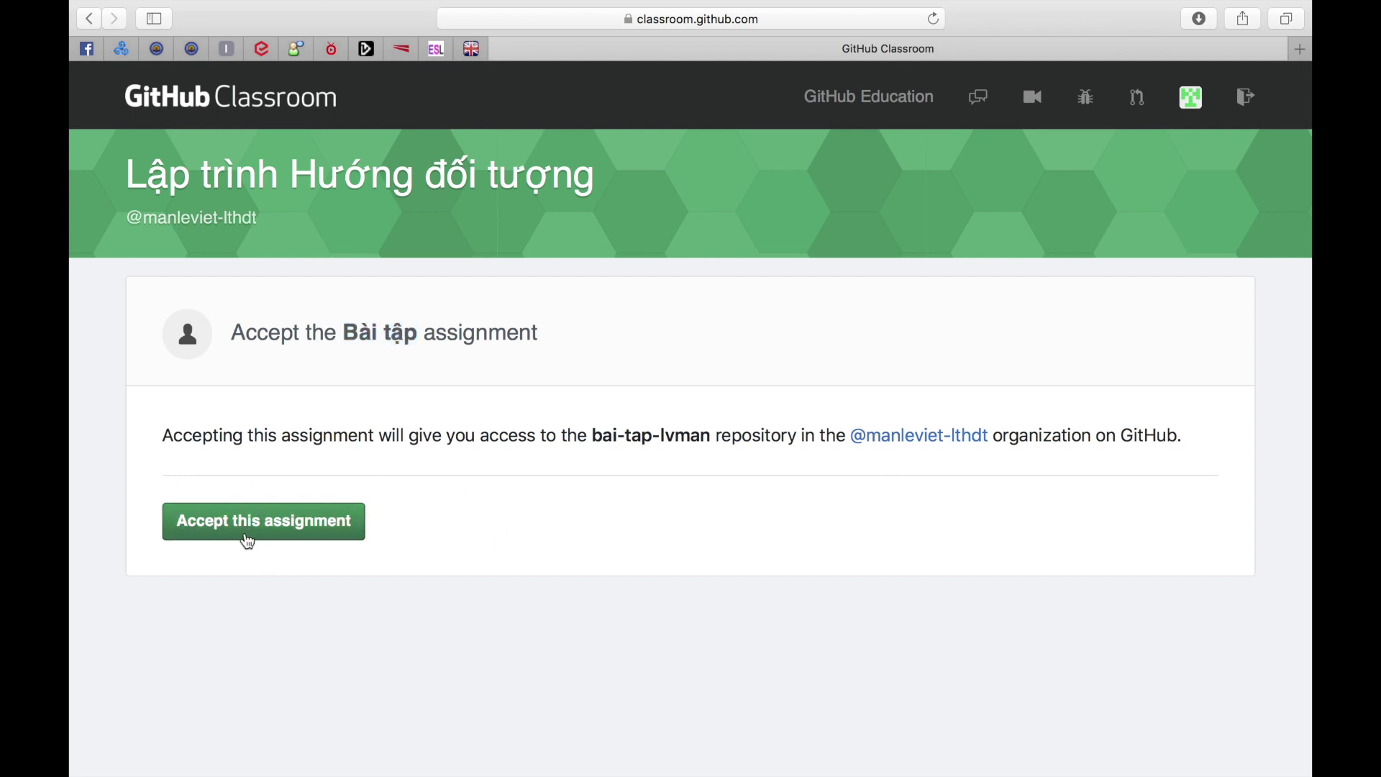
click(261, 538)
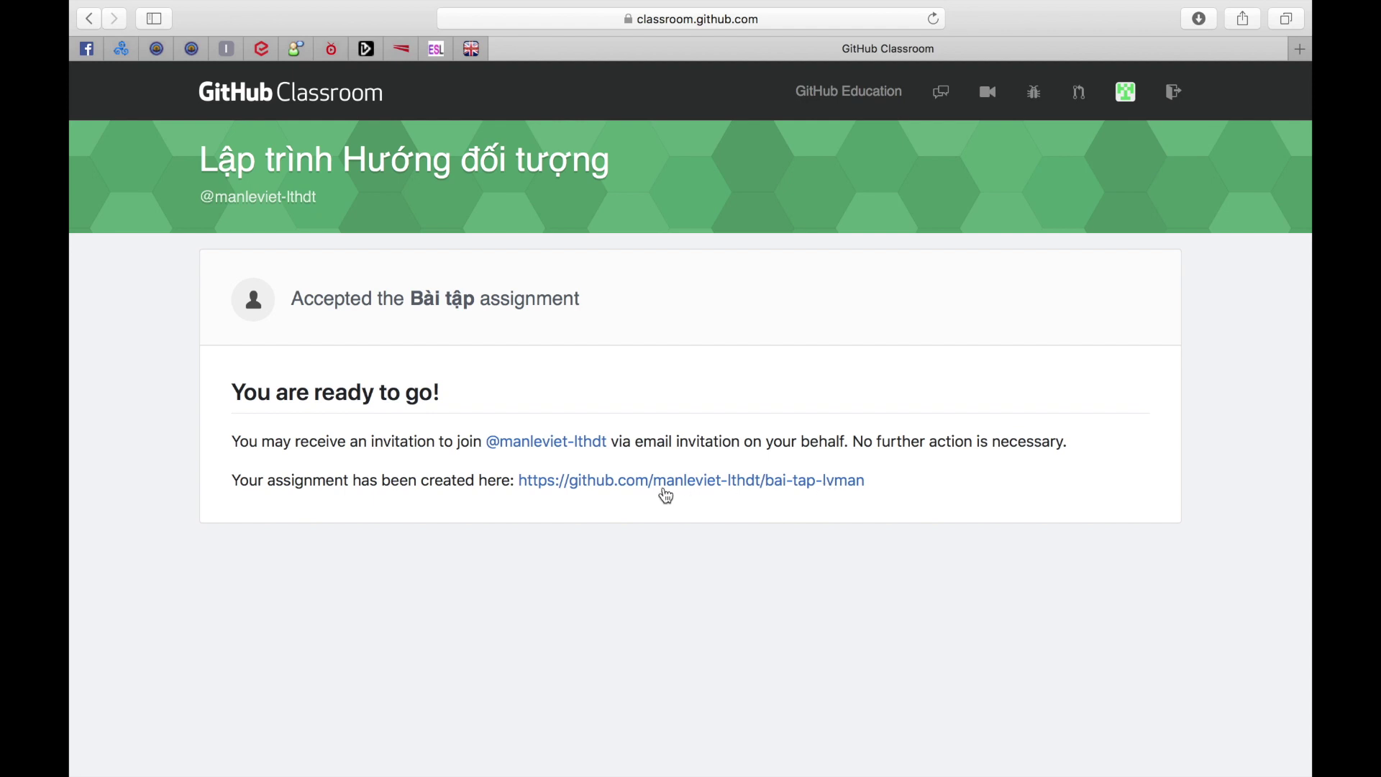
click(591, 492)
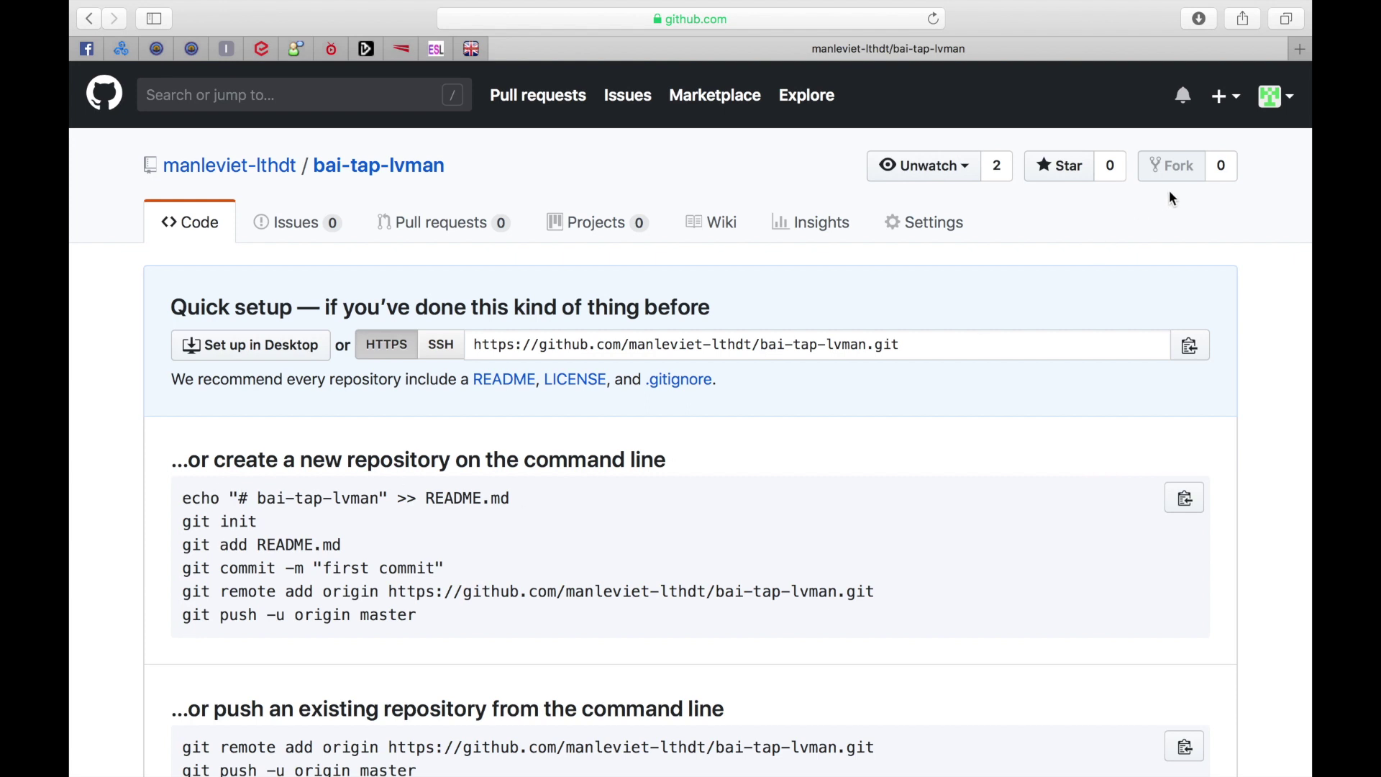
Step: Open desktop.github.com in a new browser tab
key(super+t)
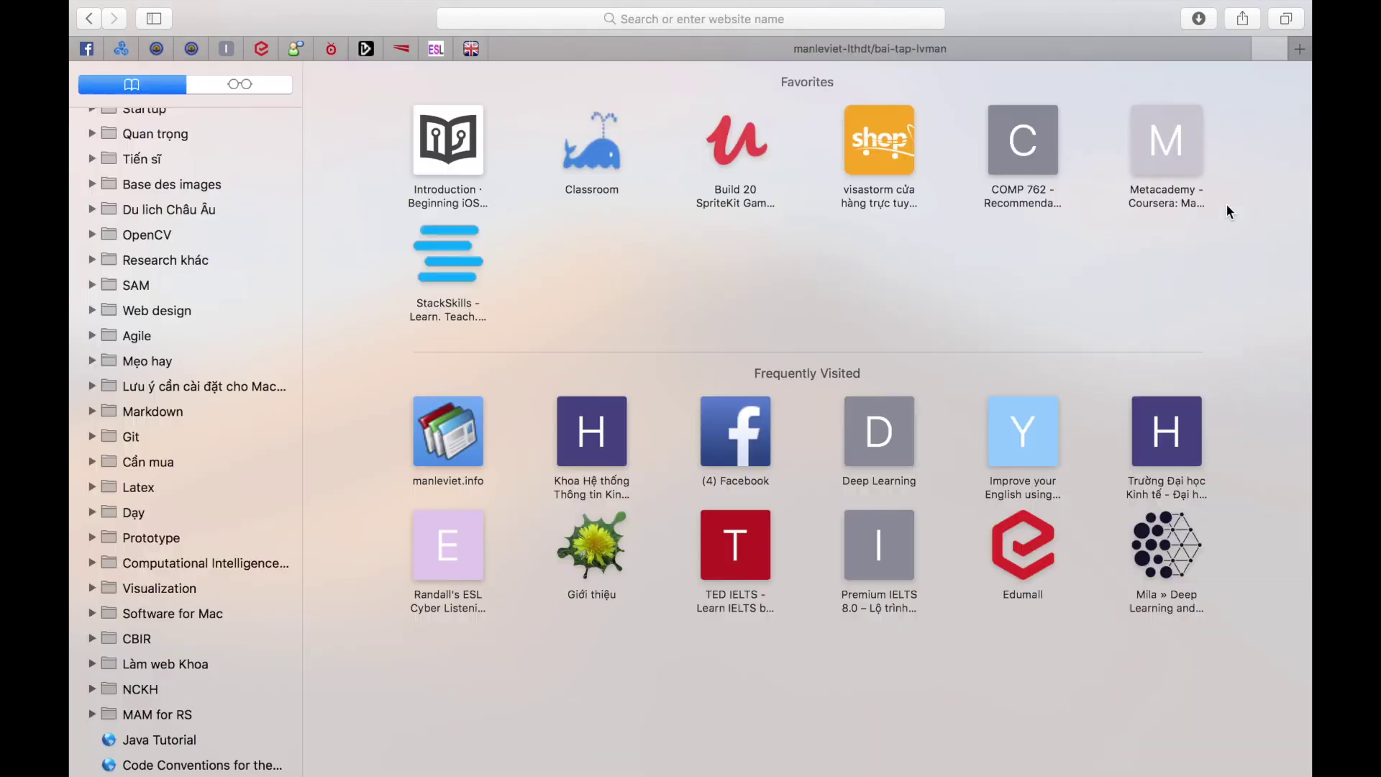
text(dé)
key(BackSpace)
text(eskt)
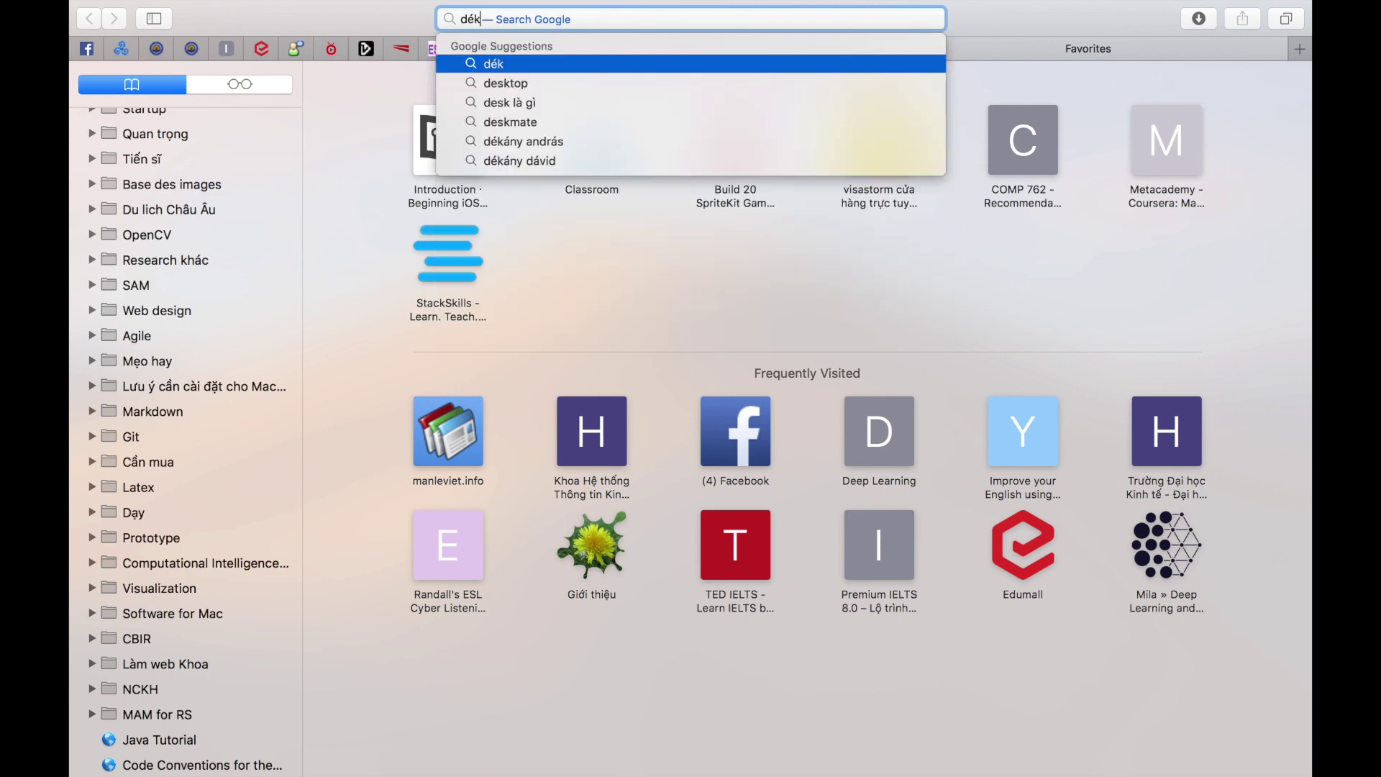
text(op.github.com)
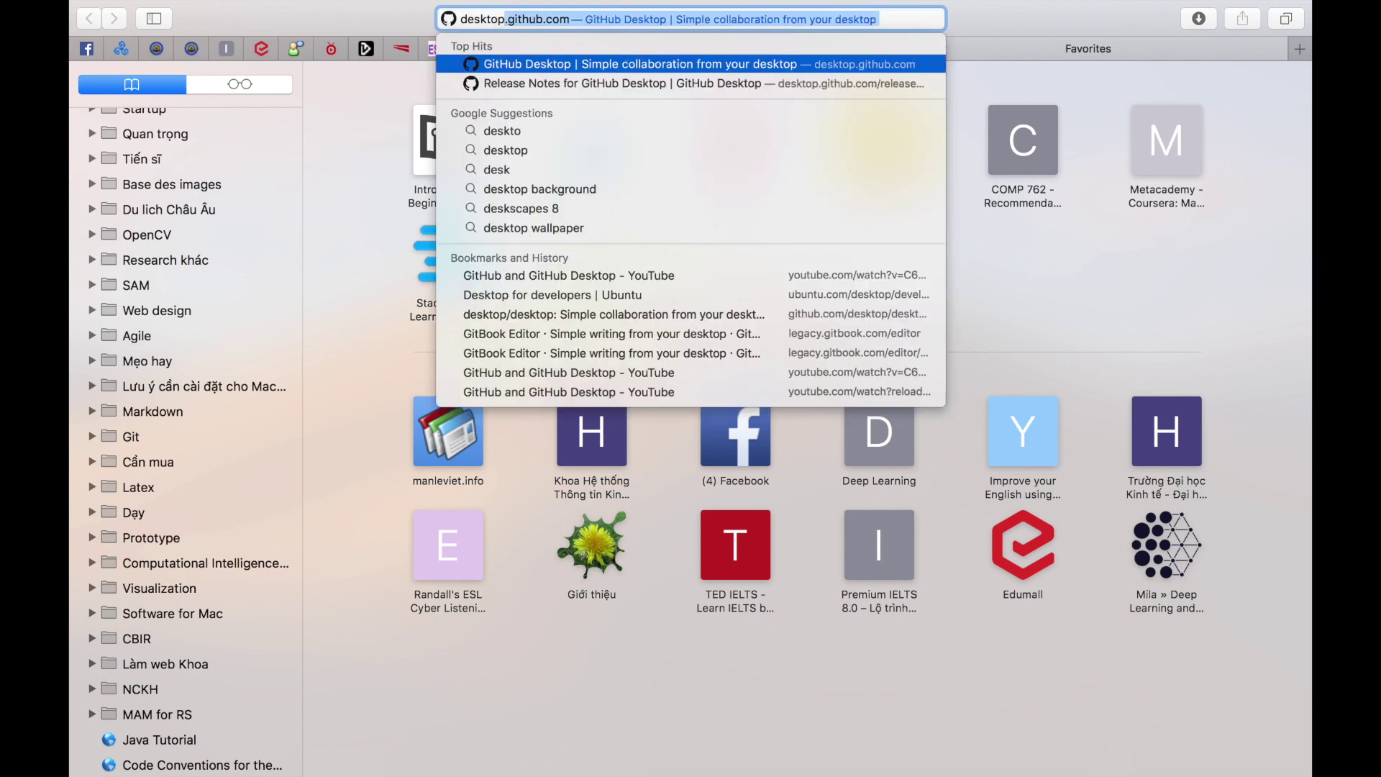
key(Return)
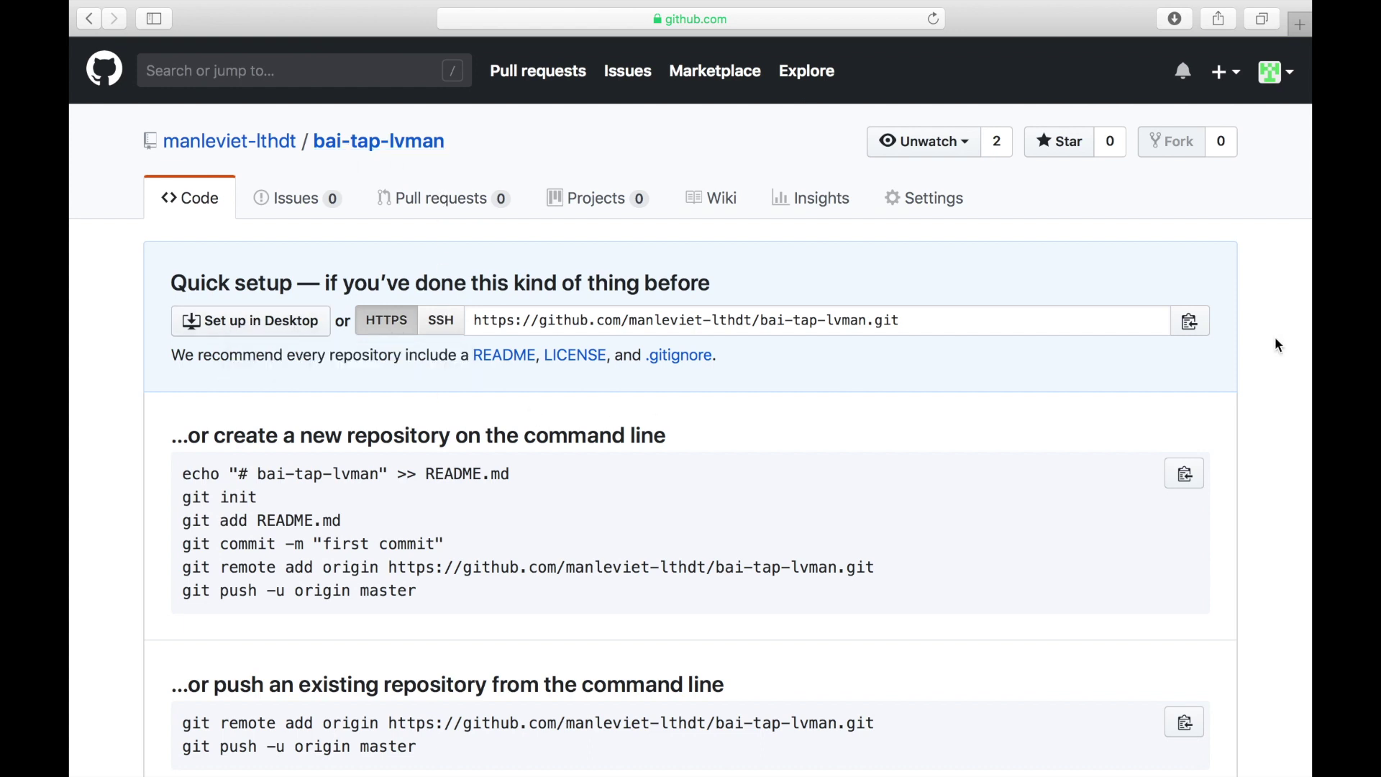
Step: Switch to GitHub Desktop and examine the repository list plus the current repository's branches and pull requests
key(ctrl+Left)
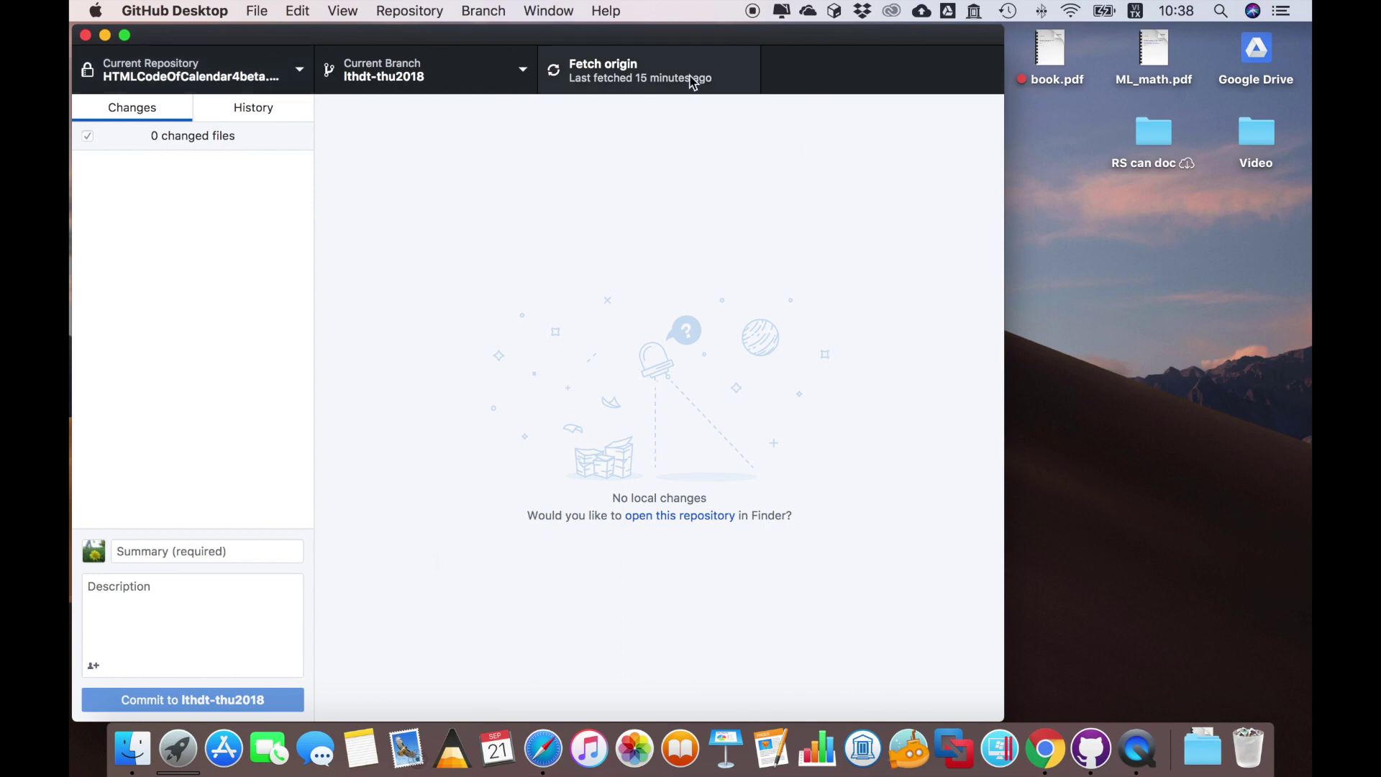
click(301, 73)
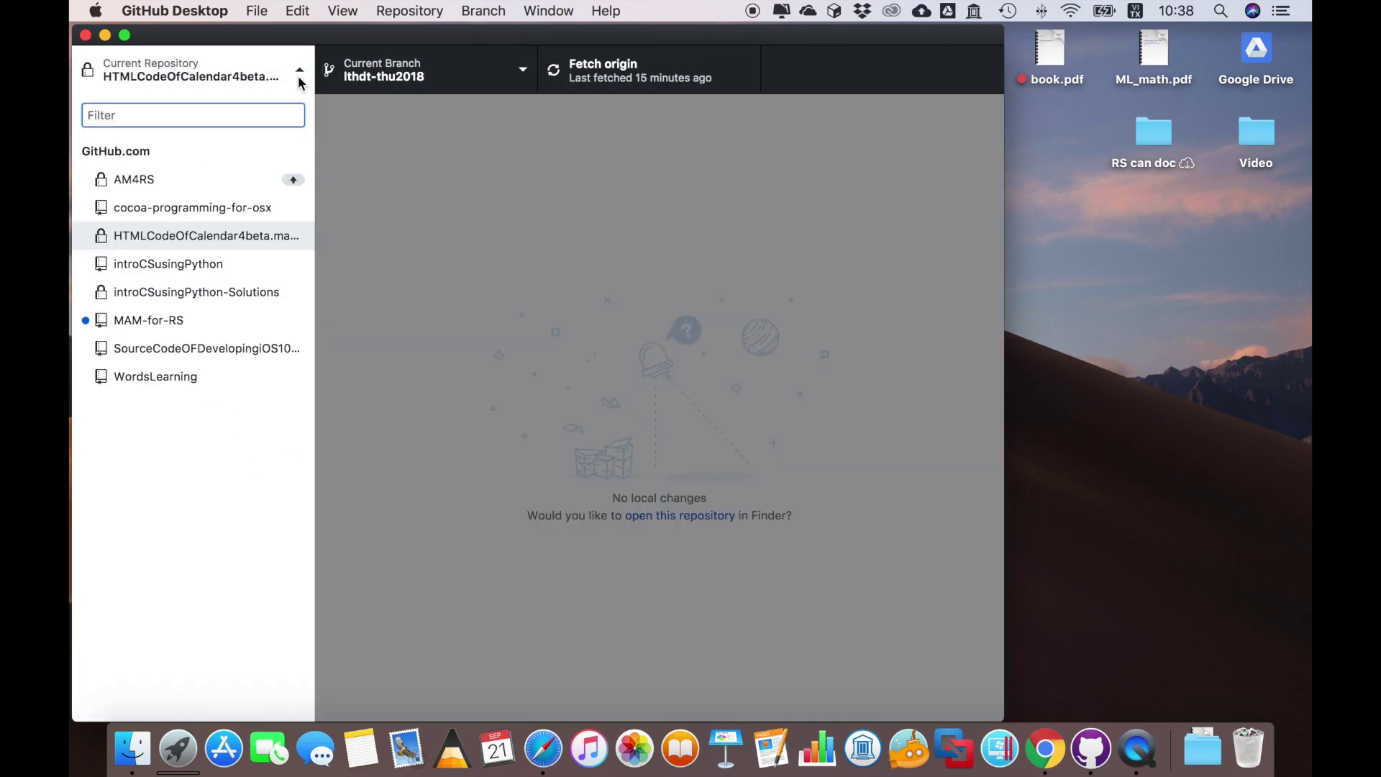
click(144, 239)
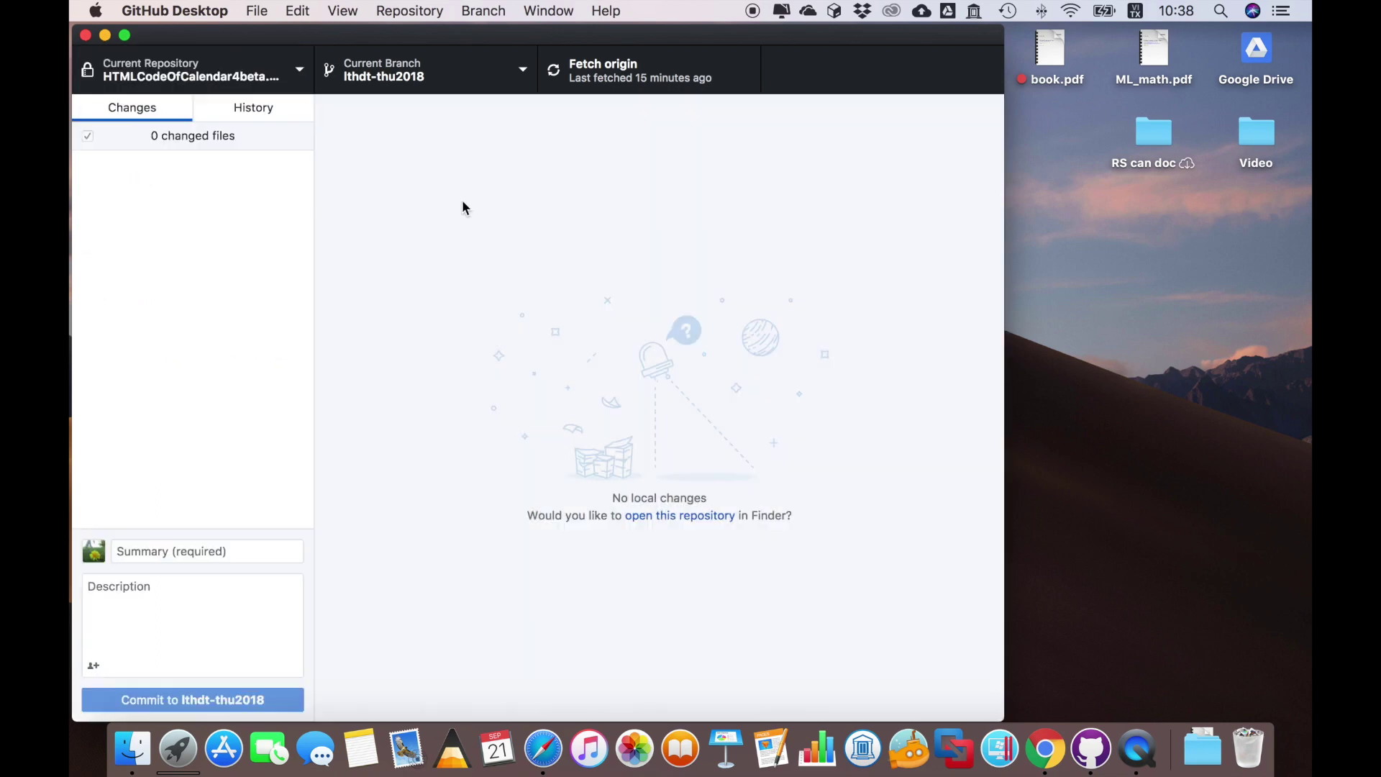
click(516, 70)
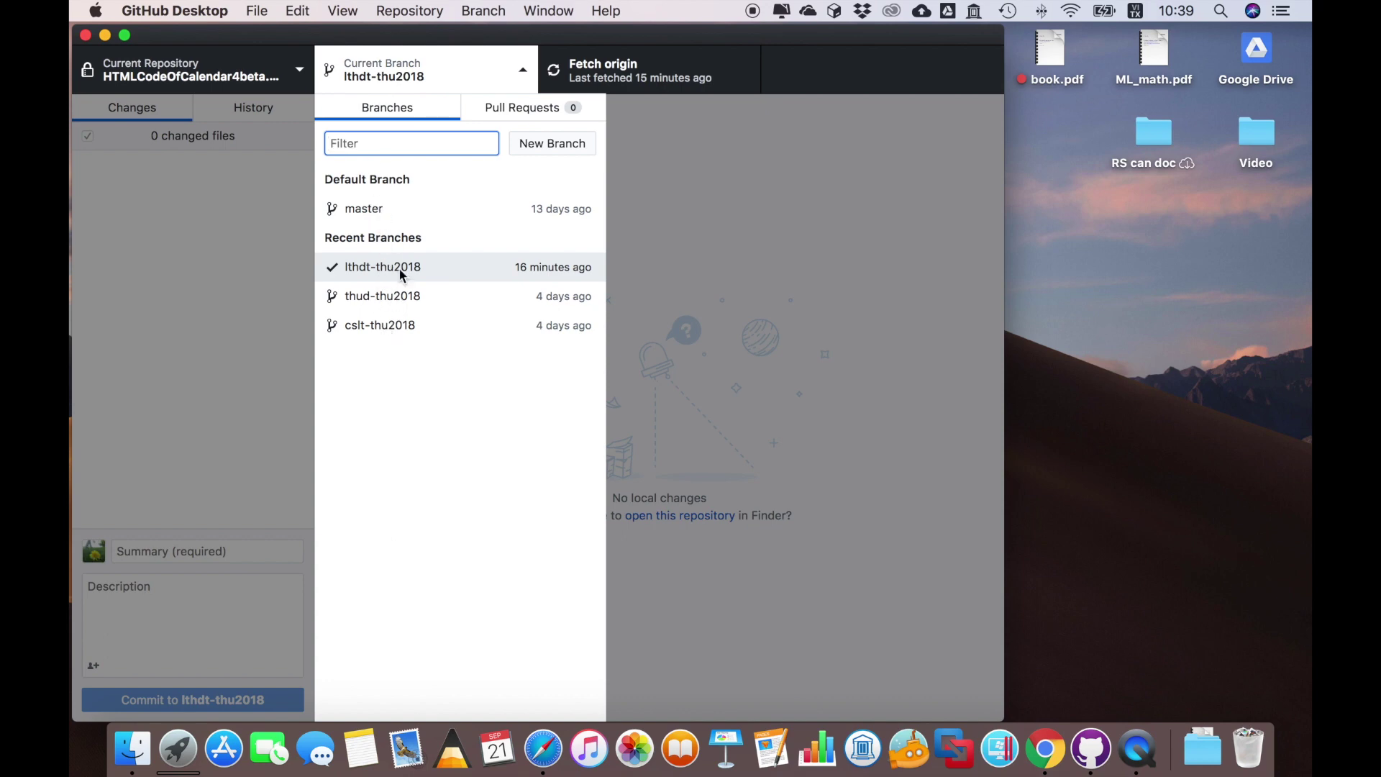
click(511, 109)
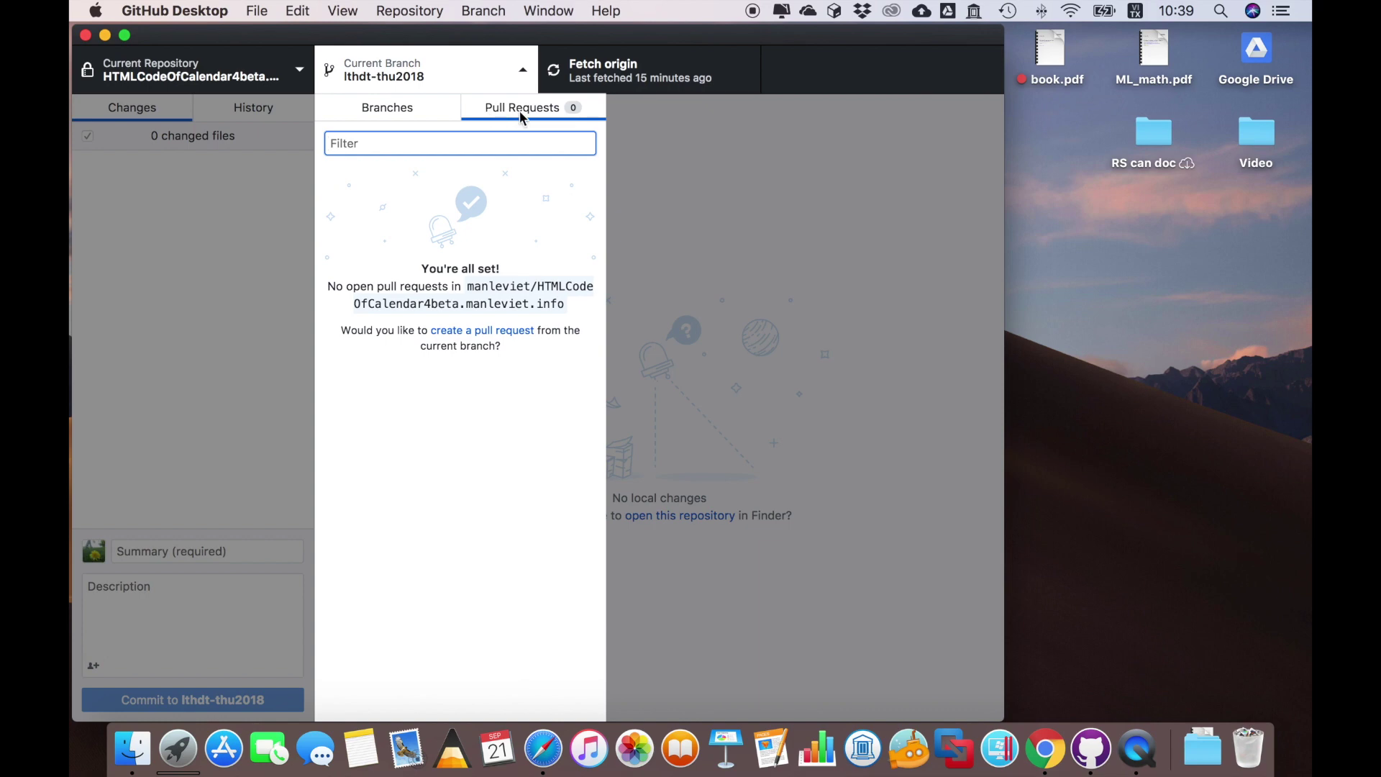
click(708, 201)
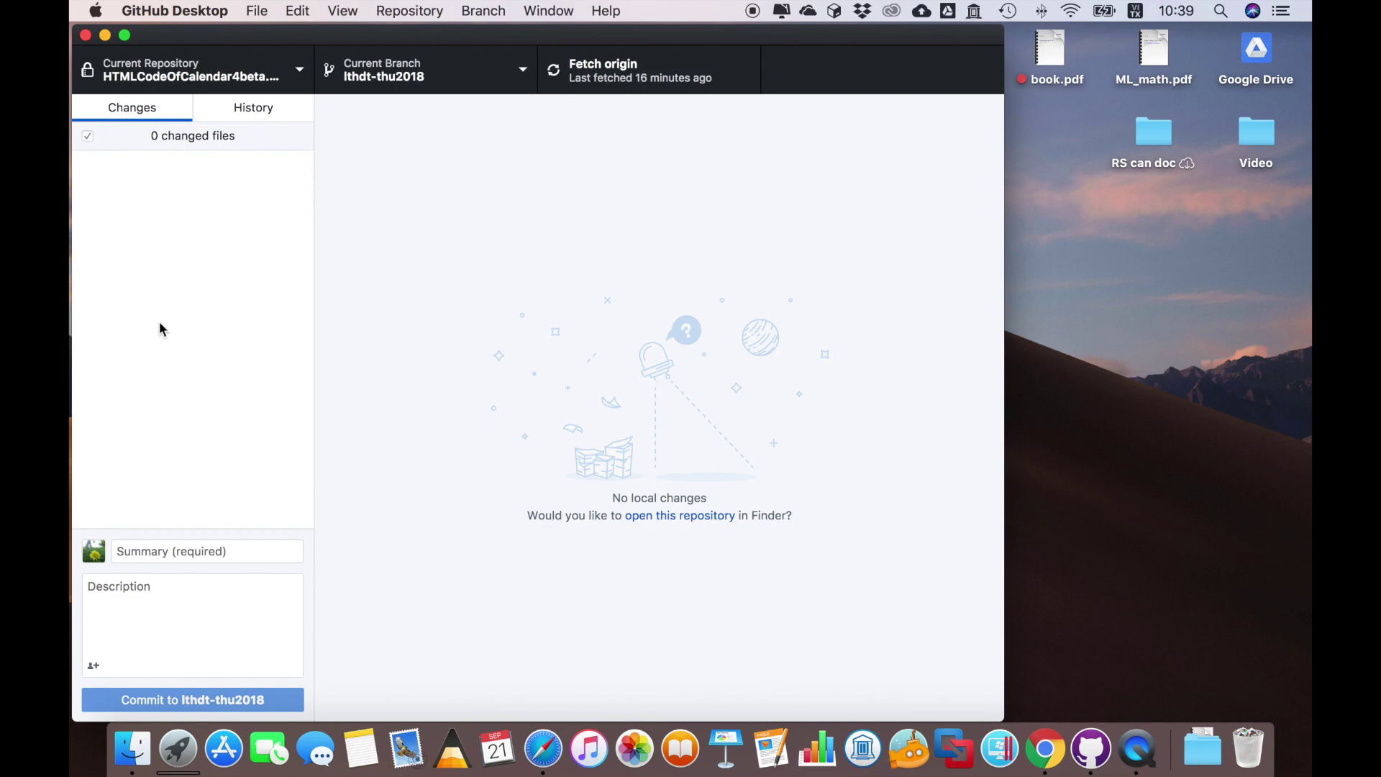
Step: Examine the commit history of the lthdt-thu2018 branch, including the file changes in the "Sửa link Assignment" commit
click(239, 107)
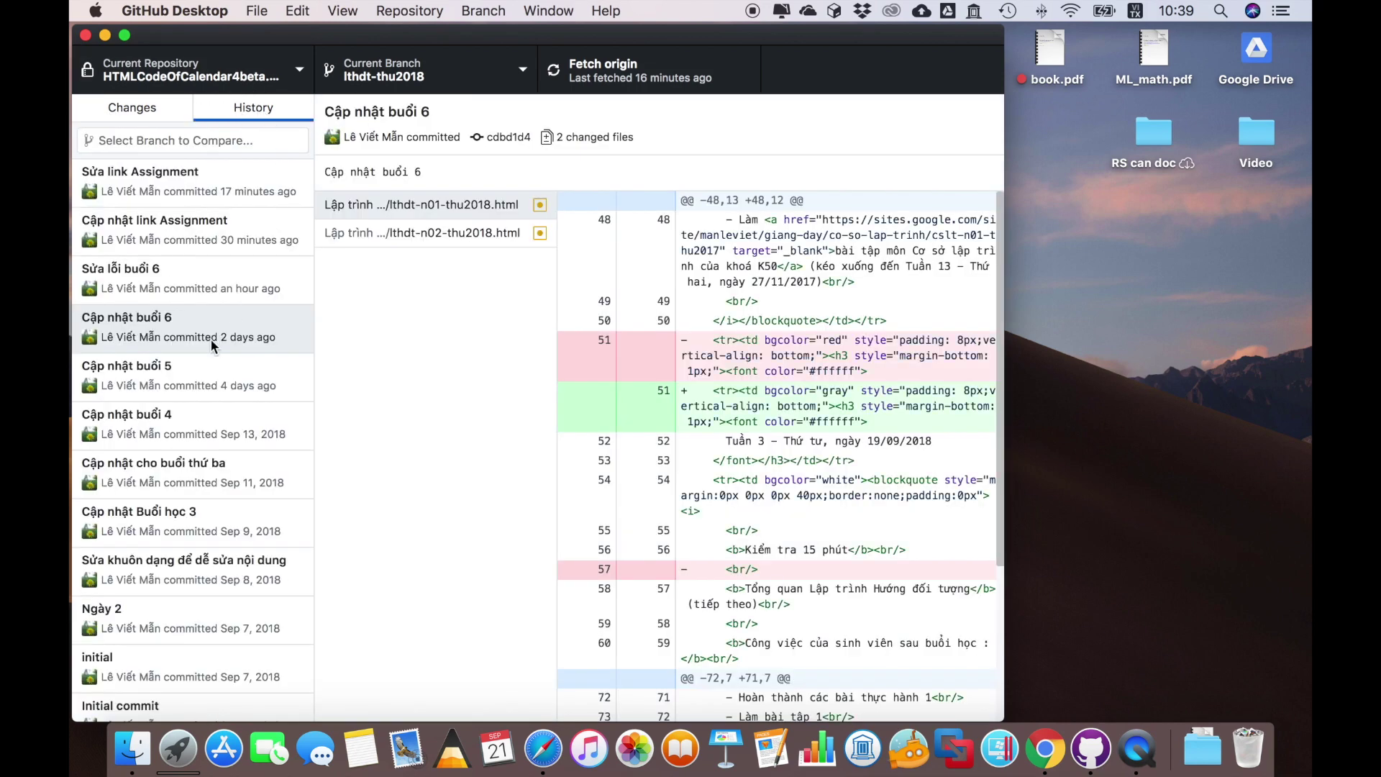
scroll(203, 469, down, 1)
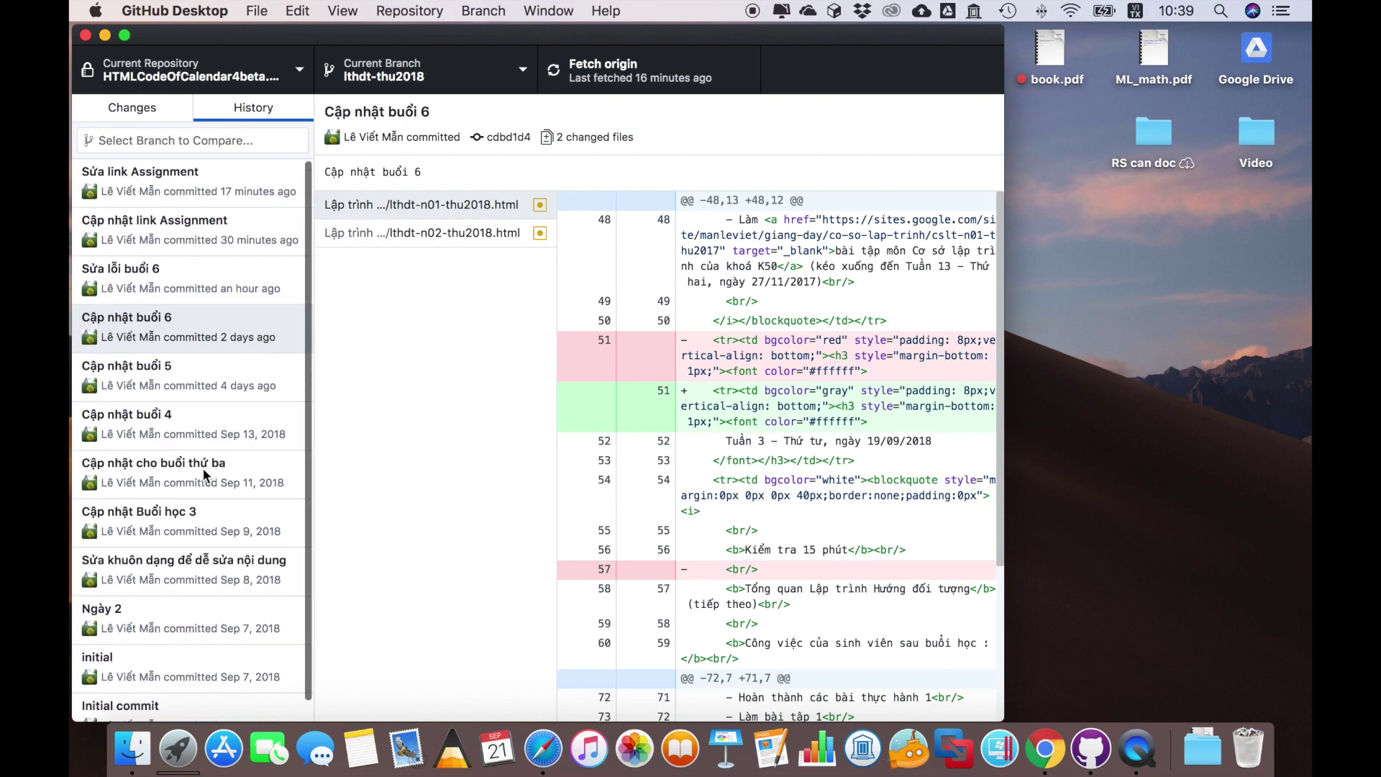
click(490, 78)
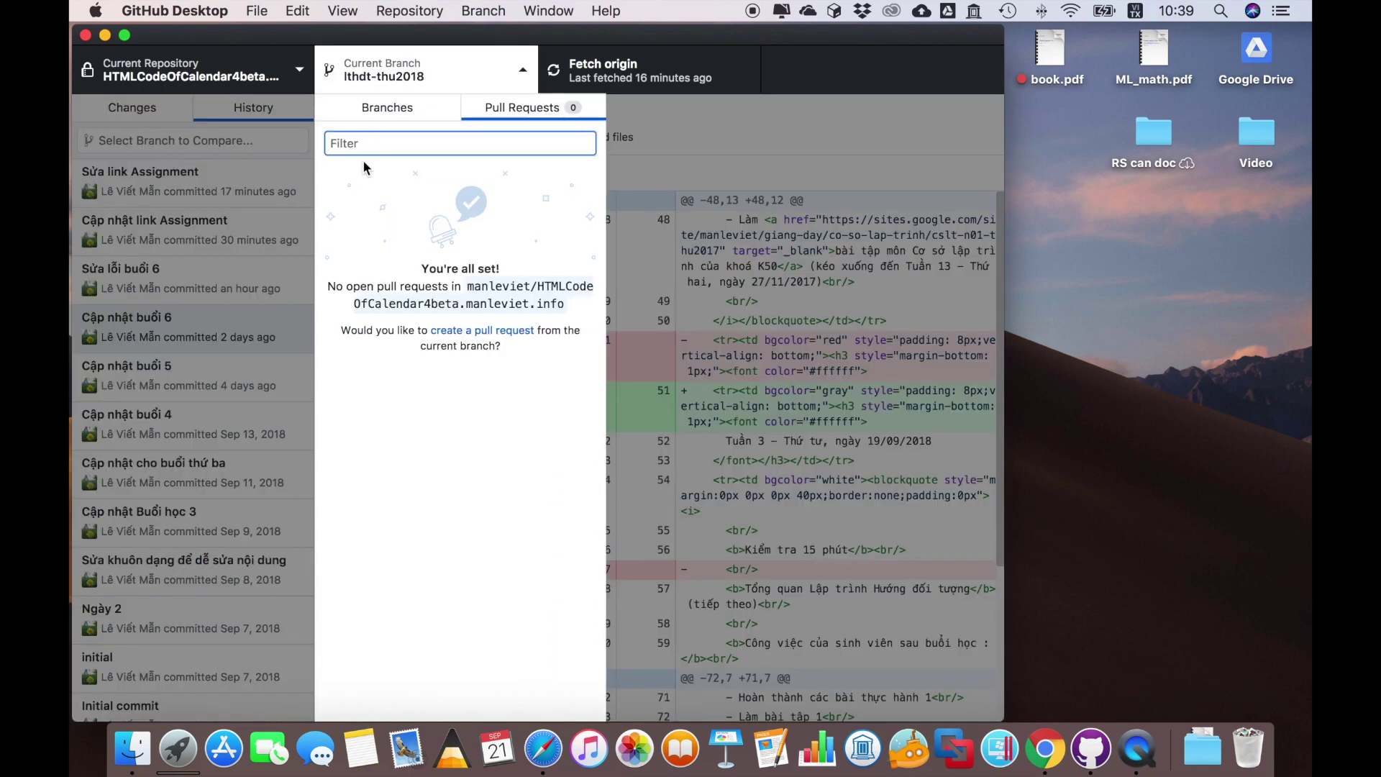
click(420, 102)
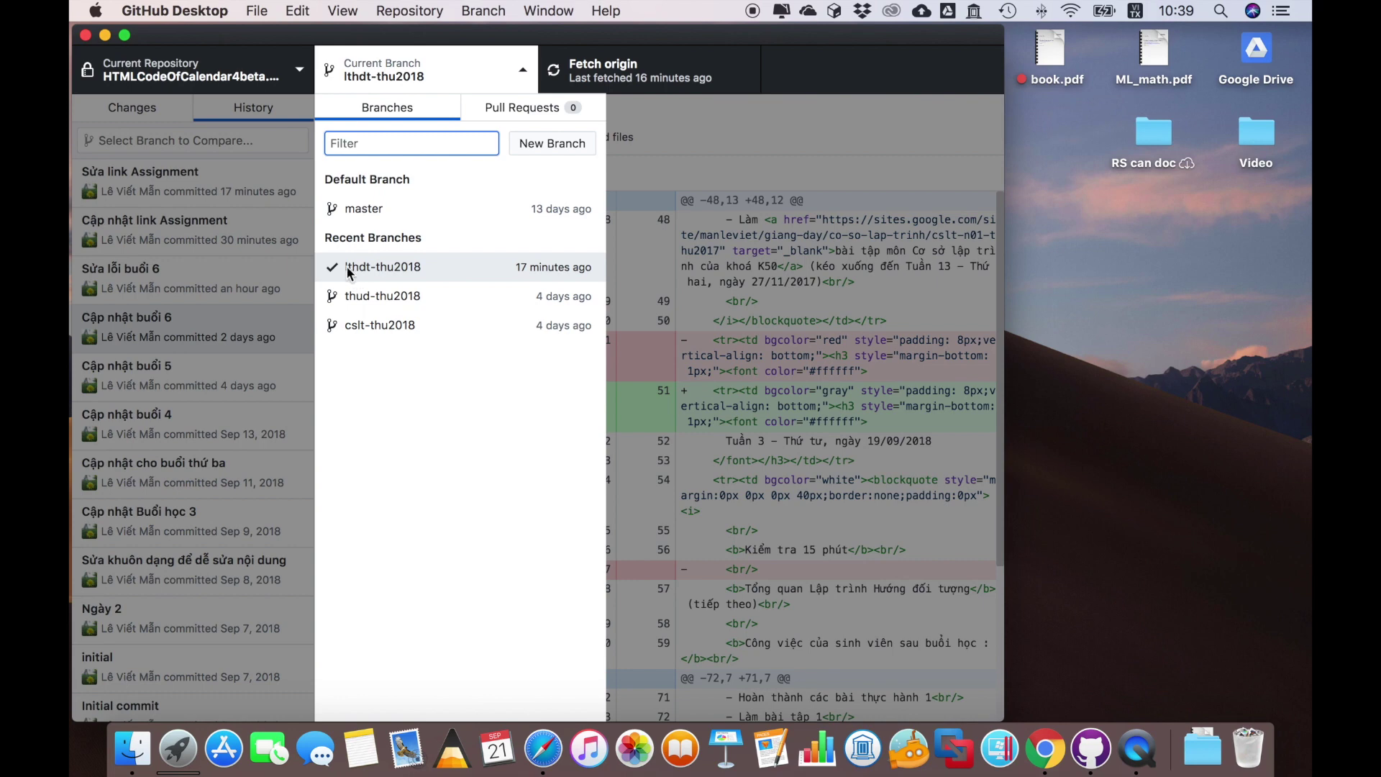
click(411, 79)
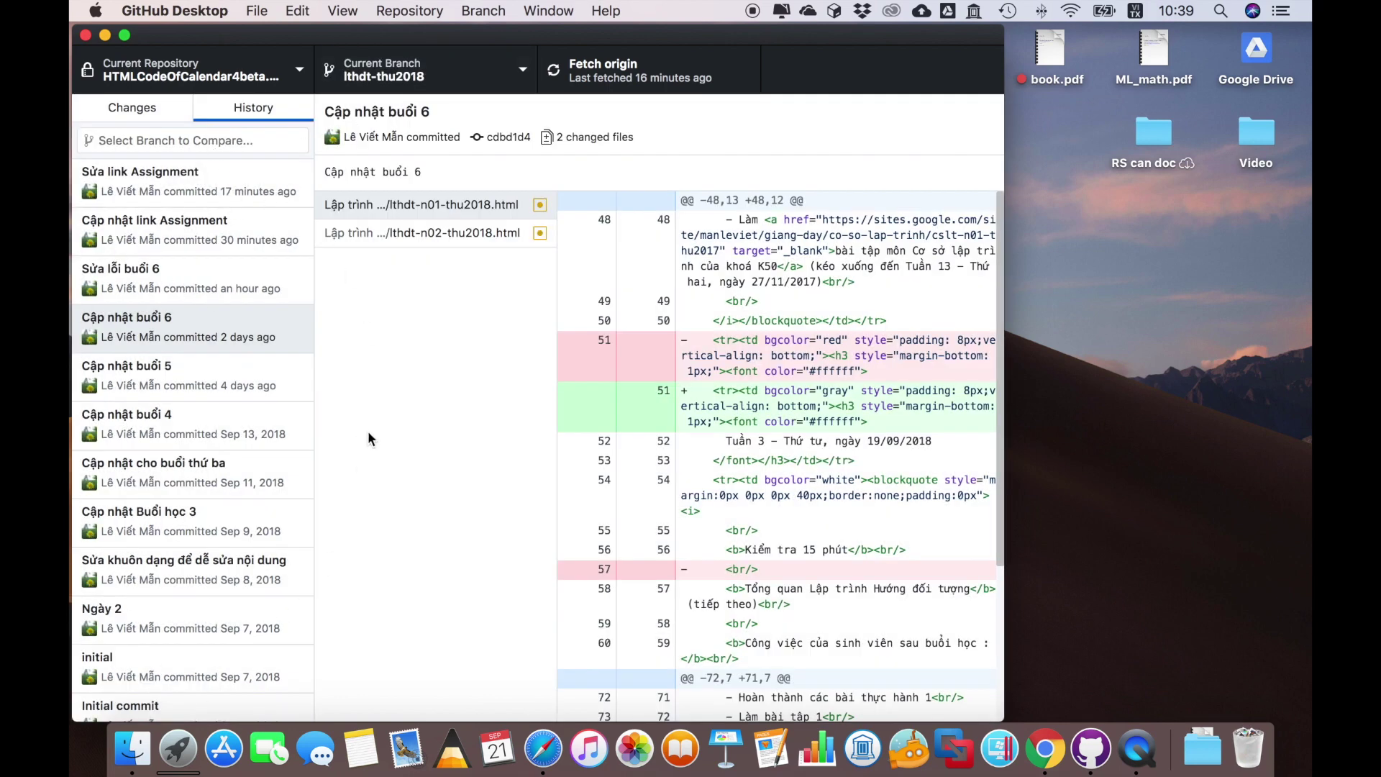
click(196, 191)
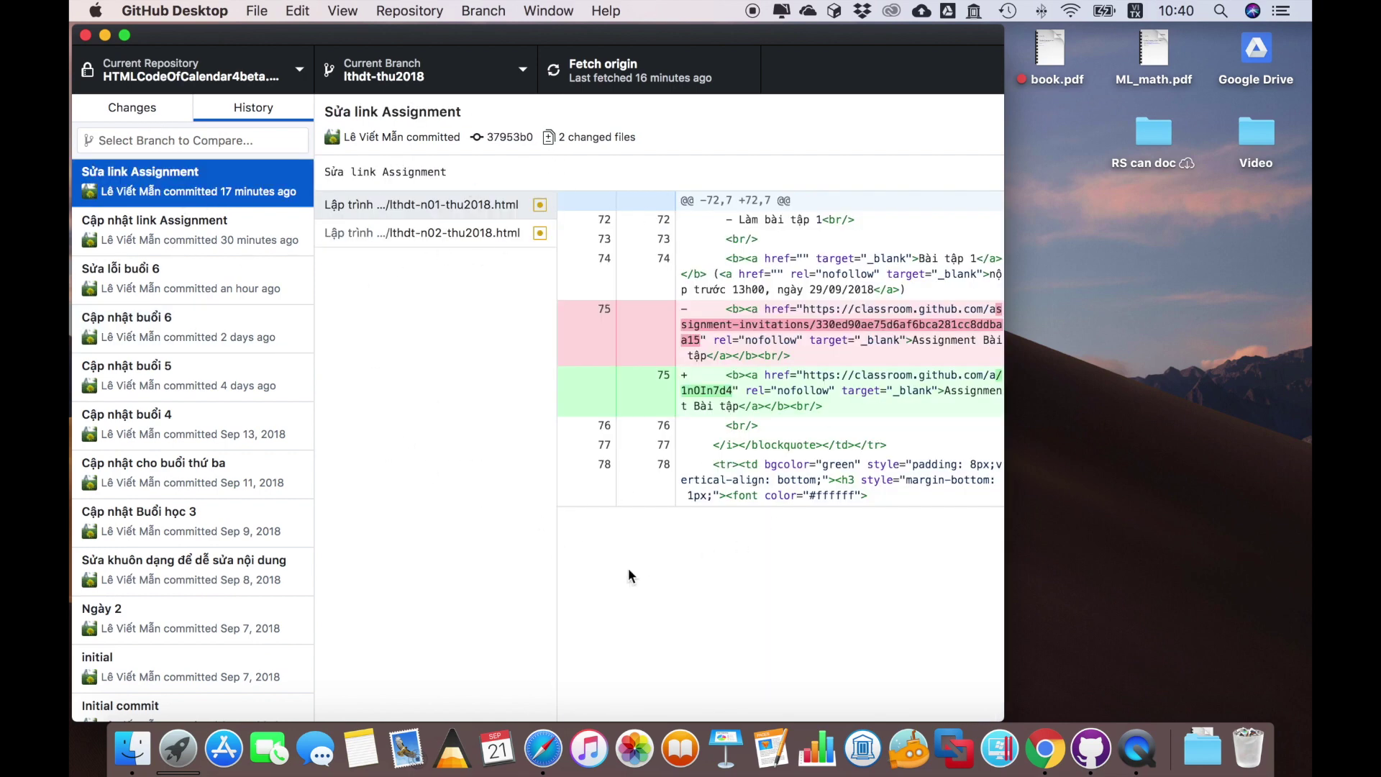
click(135, 110)
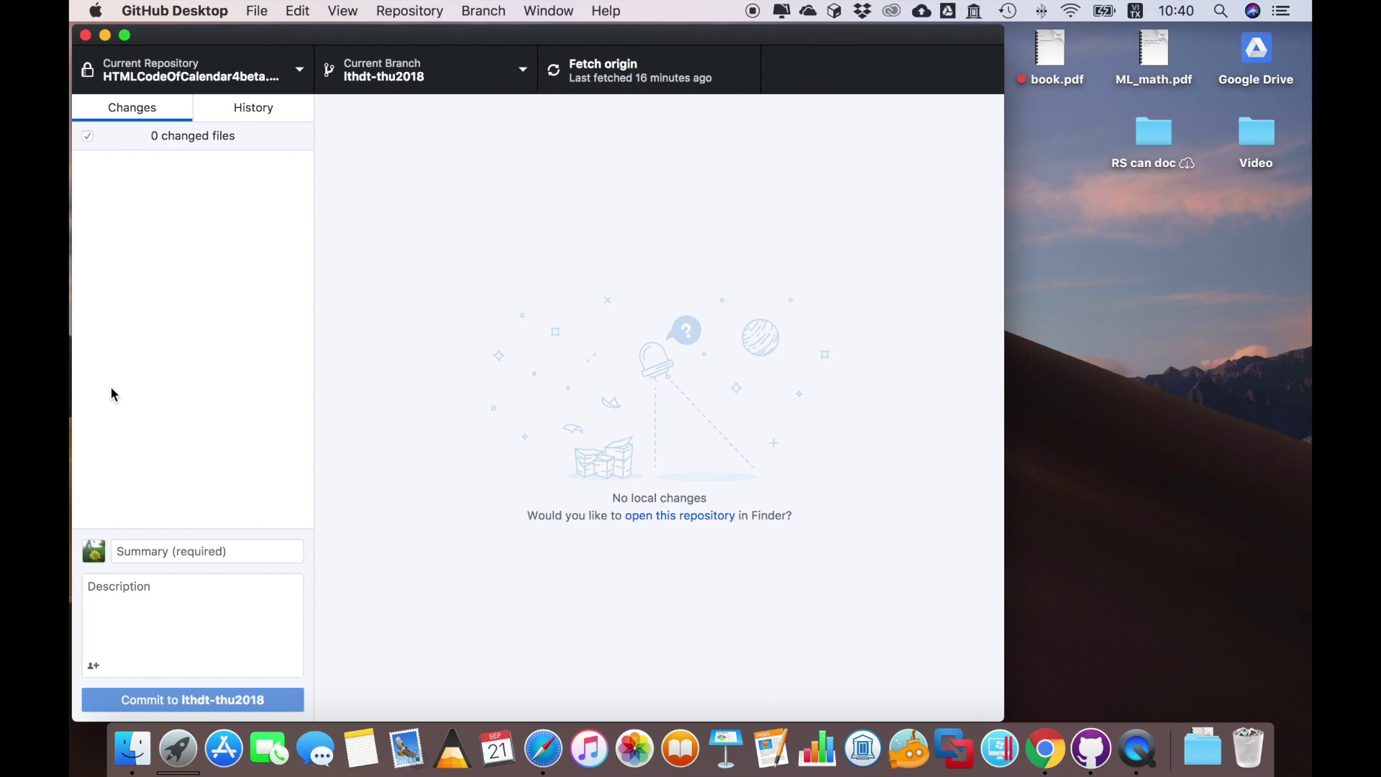
Step: Start cloning a repository from GitHub.com and filter the repository list by "bai"
click(257, 13)
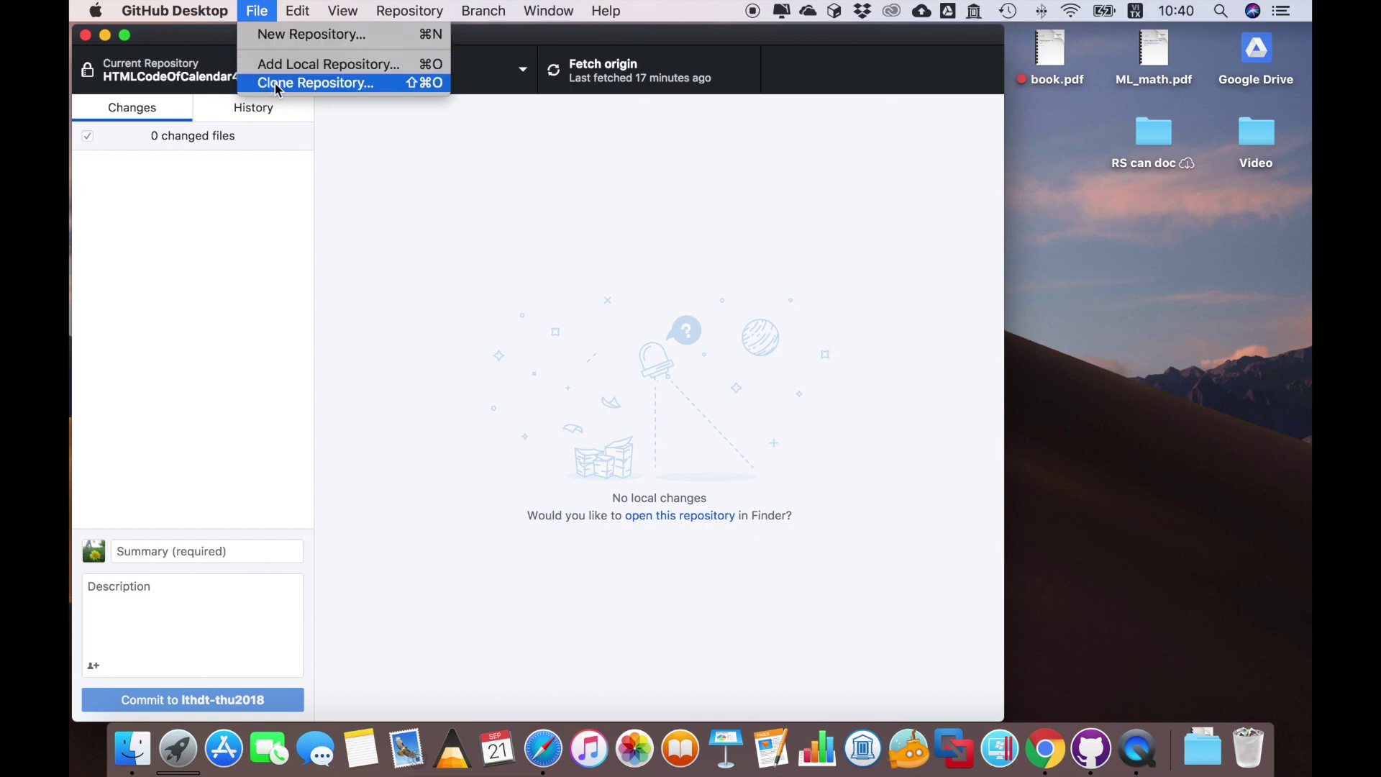
click(319, 88)
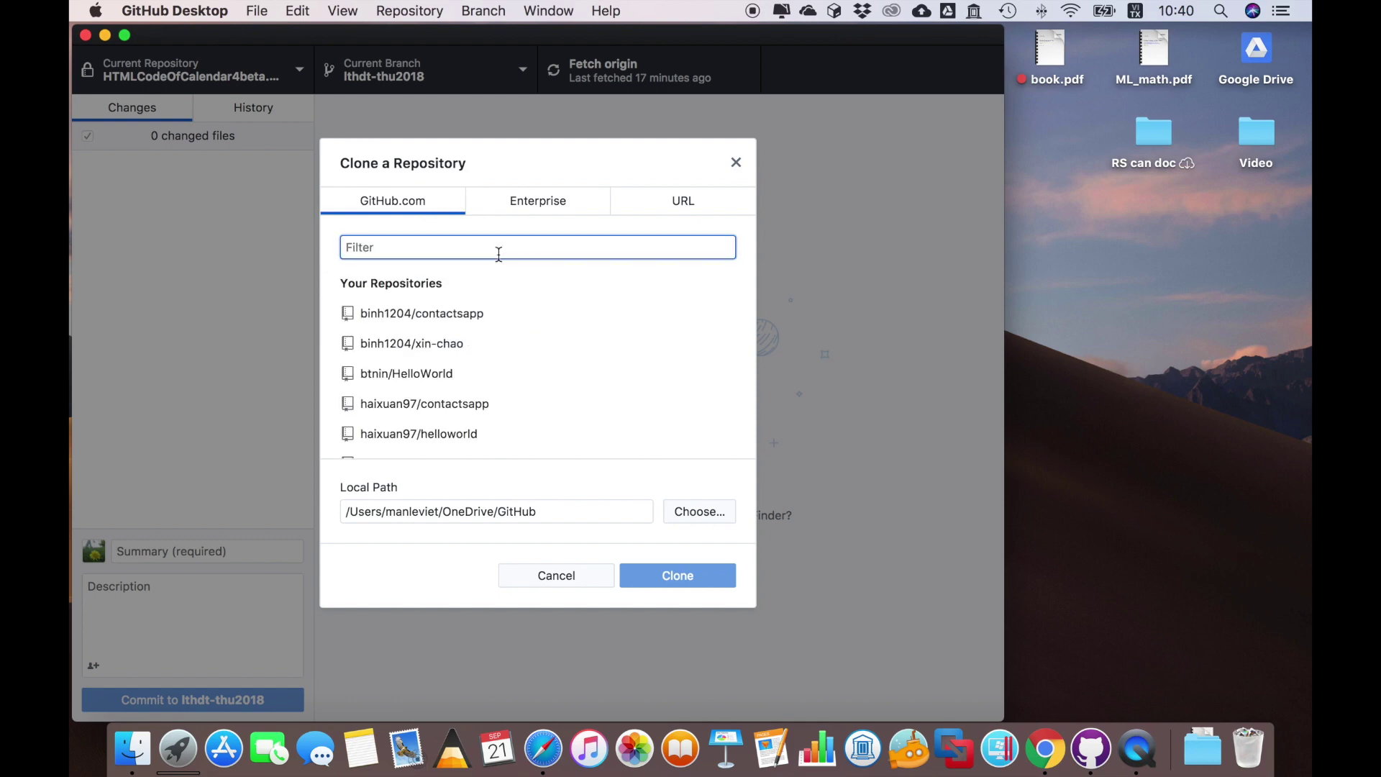
scroll(524, 379, down, 10)
scroll(522, 386, down, 5)
scroll(522, 385, up, 10)
scroll(523, 386, up, 5)
text(bai)
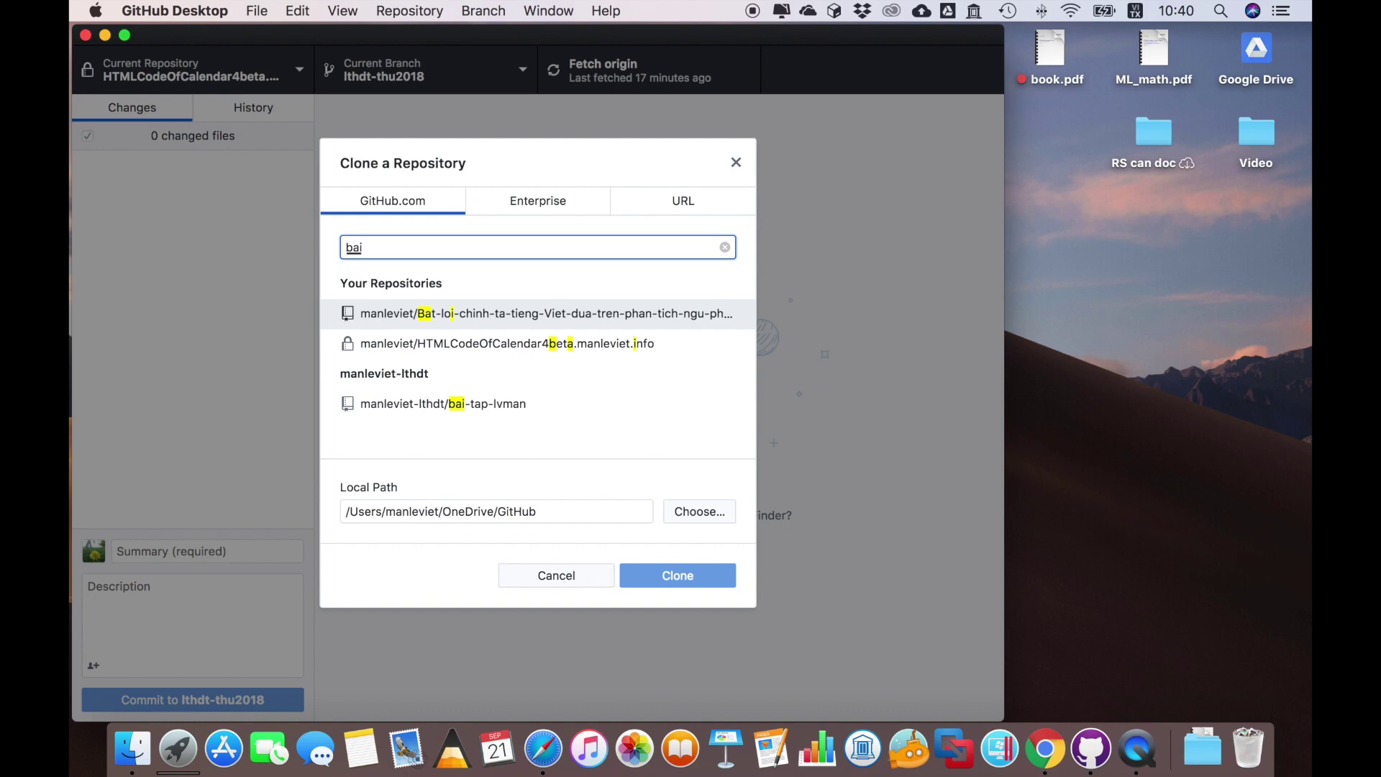
text(bai)
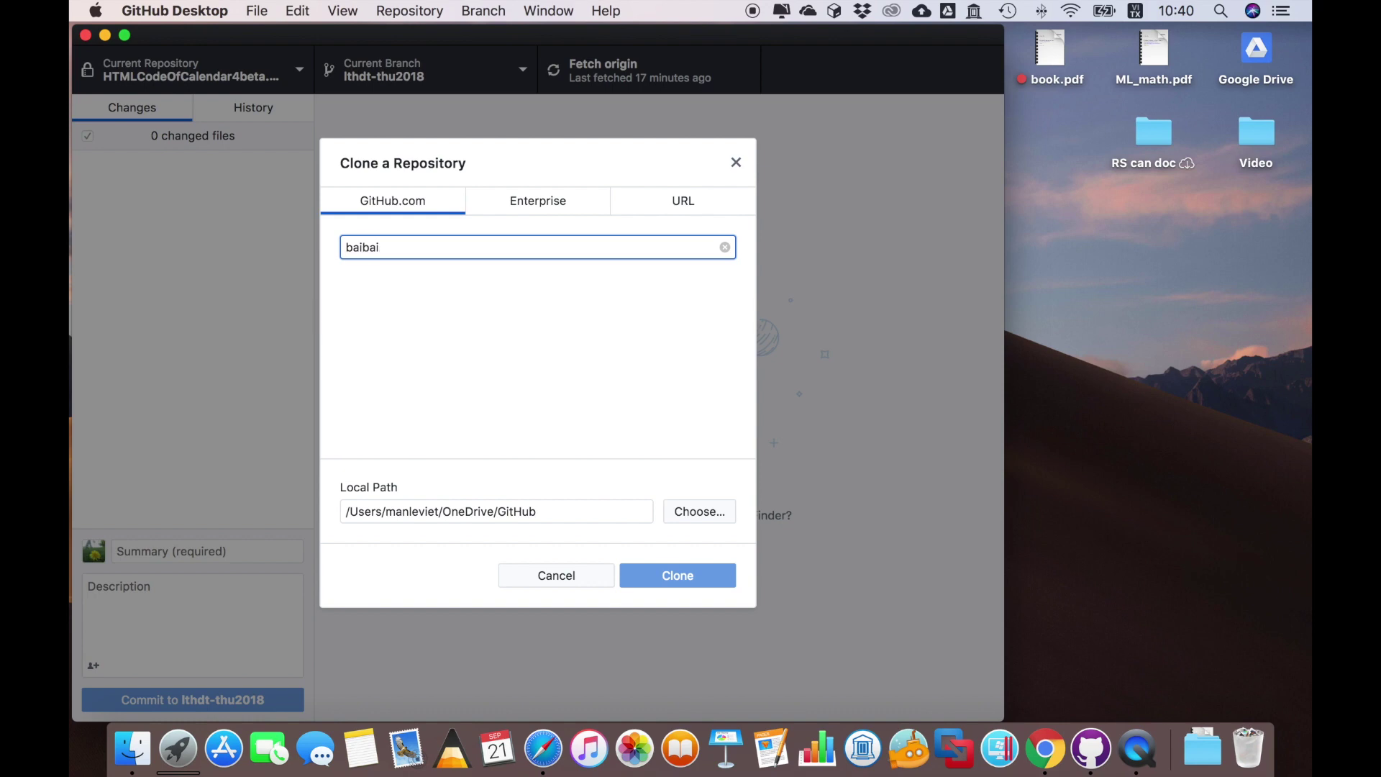
key(BackSpace)
key(BackSpace)
key(BackSpace)
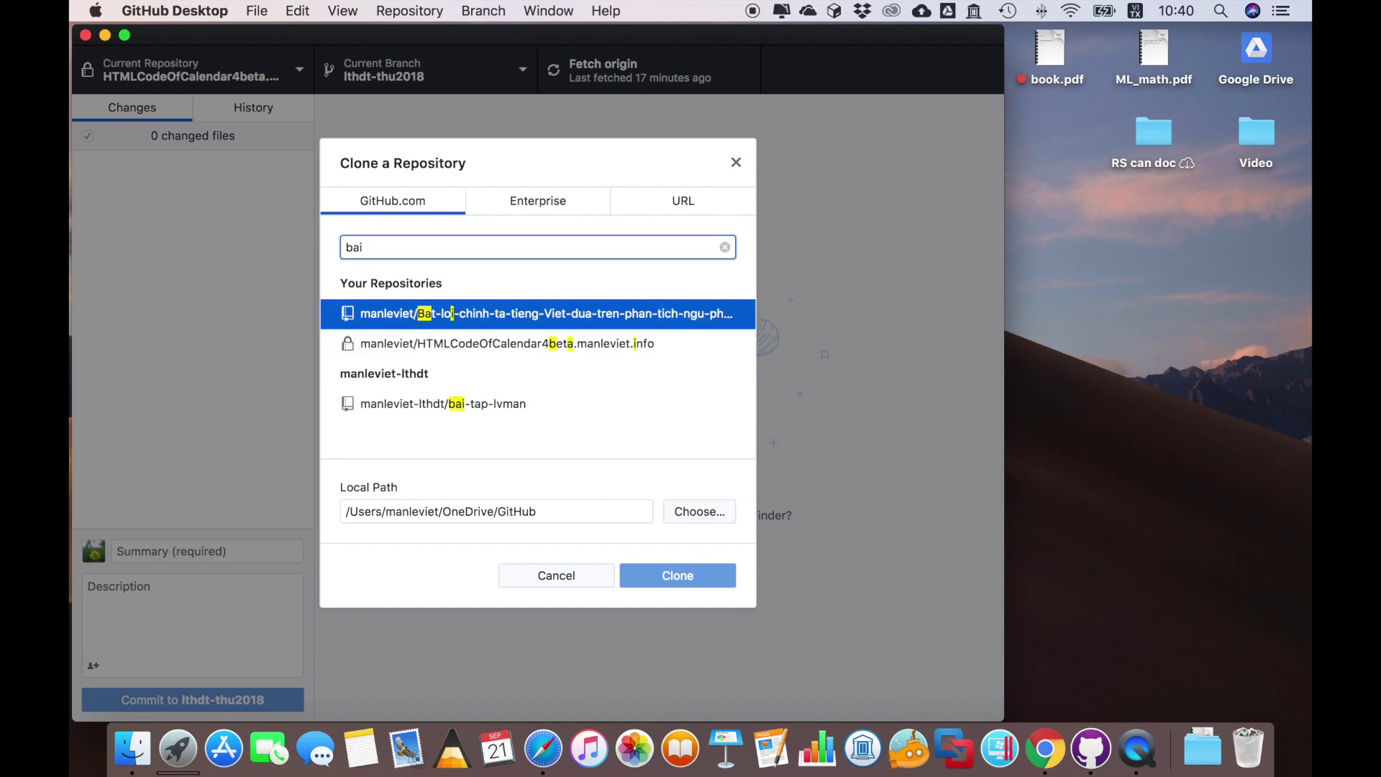
Step: Clone the bai-tap-lvman repository into the bai-tap-lvman folder under OneDrive/GitHub
click(491, 417)
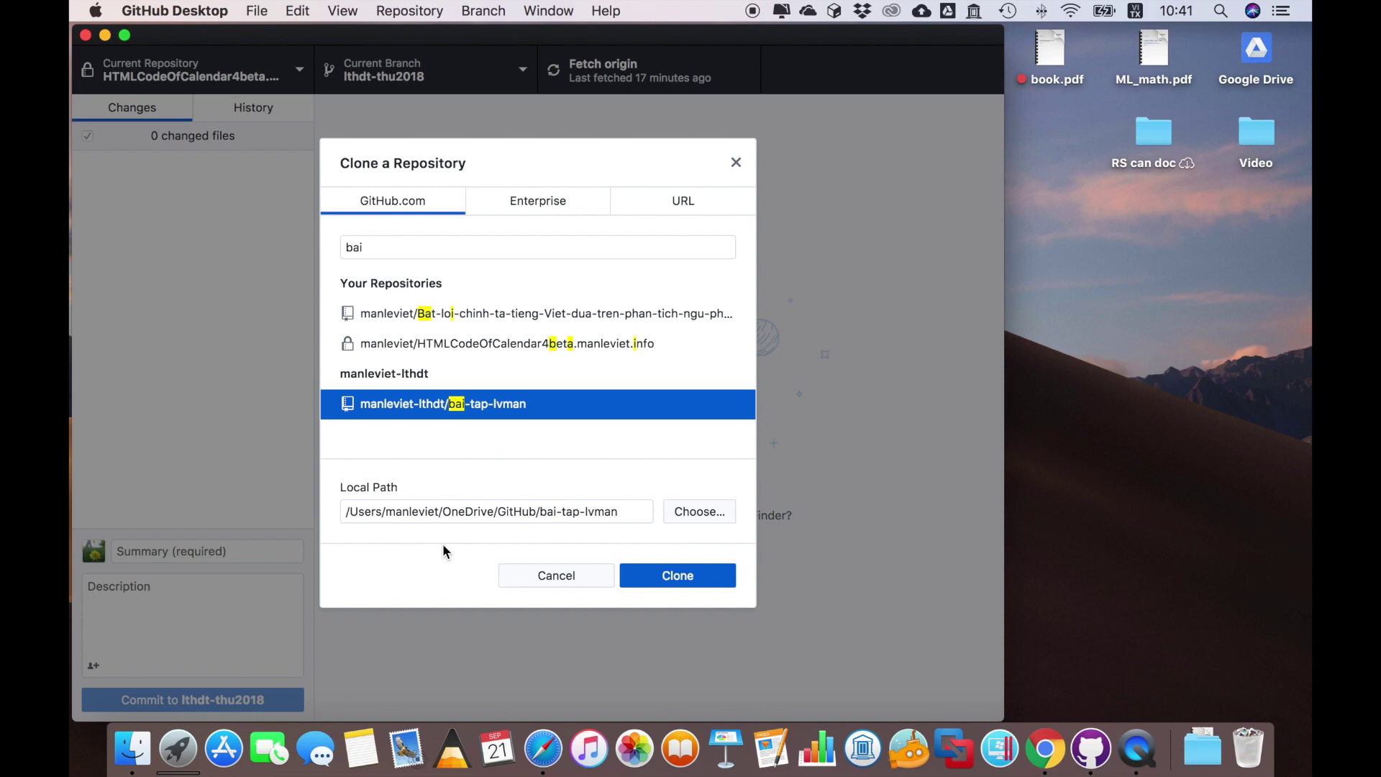
drag(497, 512, 547, 513)
click(521, 512)
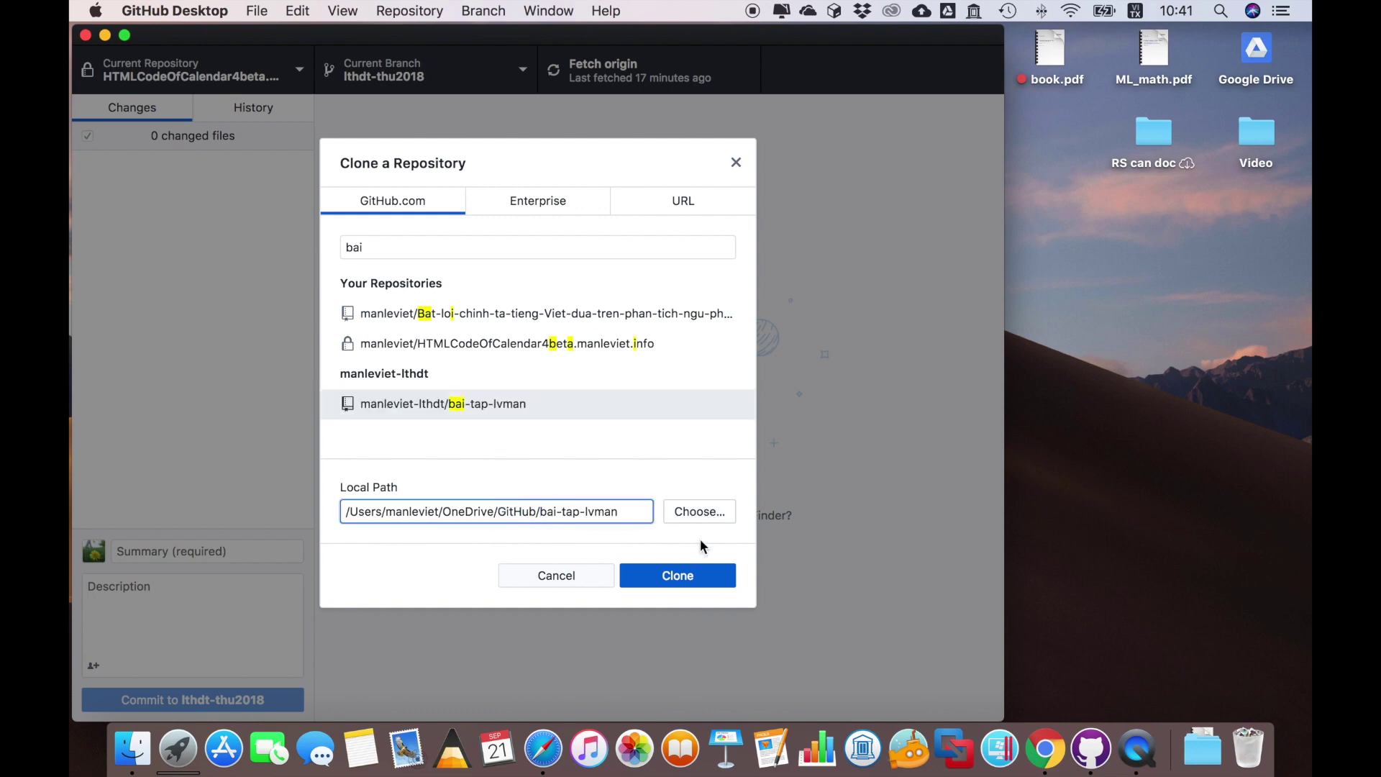
click(678, 577)
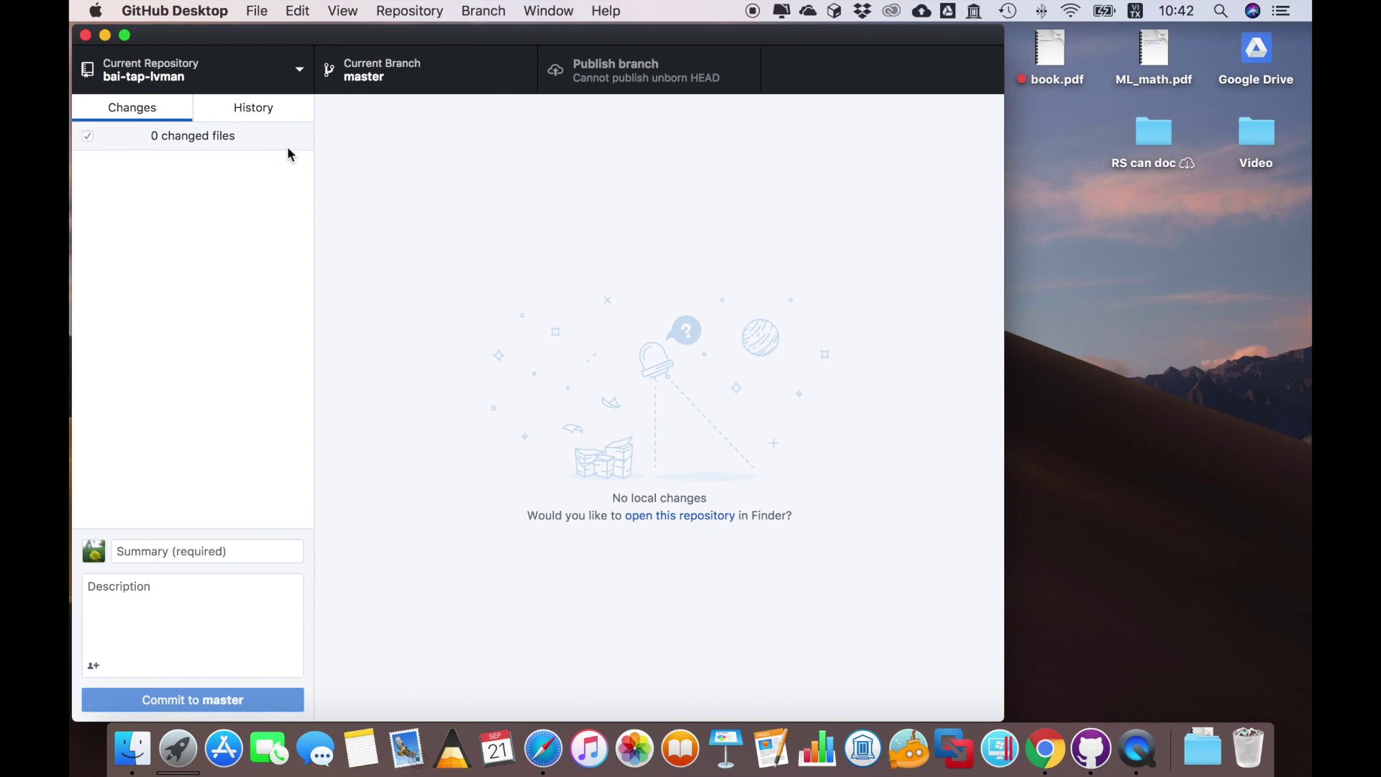
Step: Show the local folder of the bai-tap-lvman repository in Finder
click(201, 81)
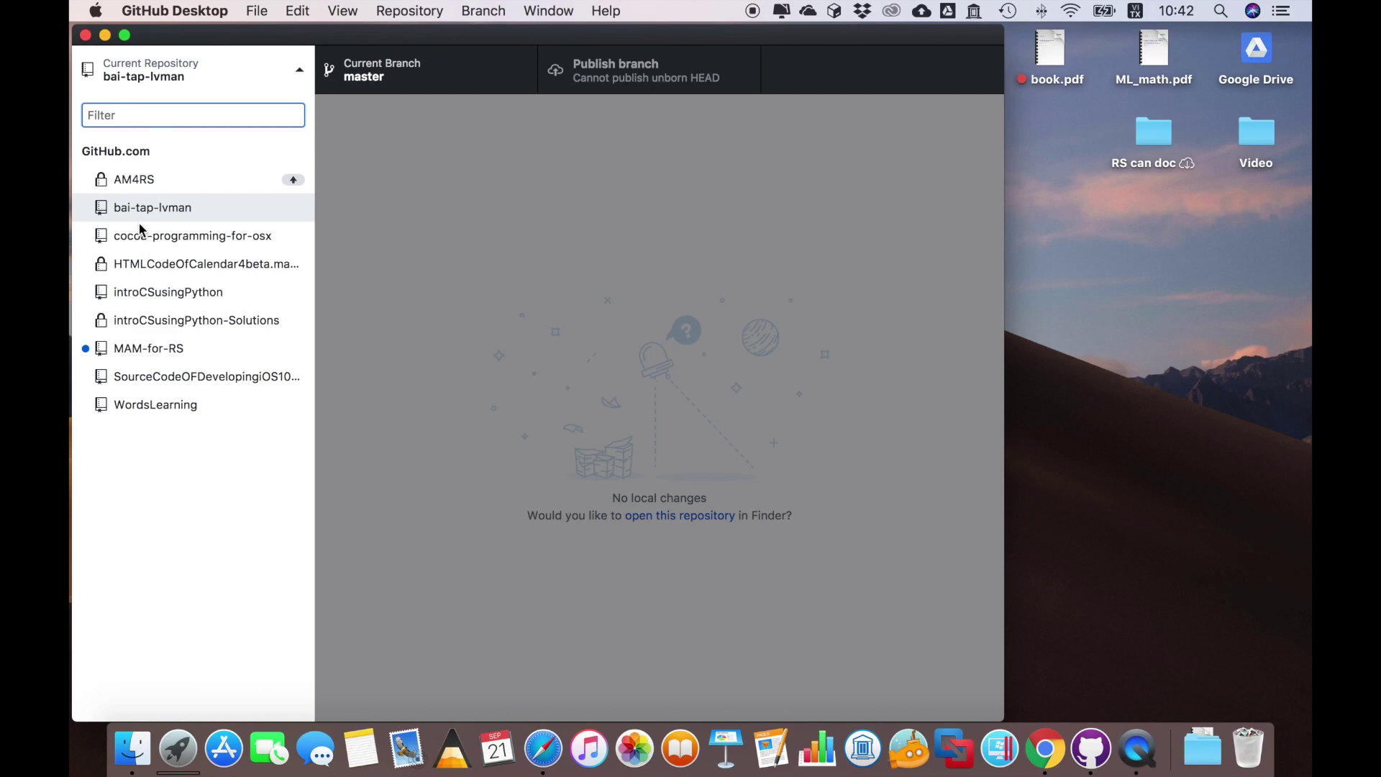
right_click(128, 205)
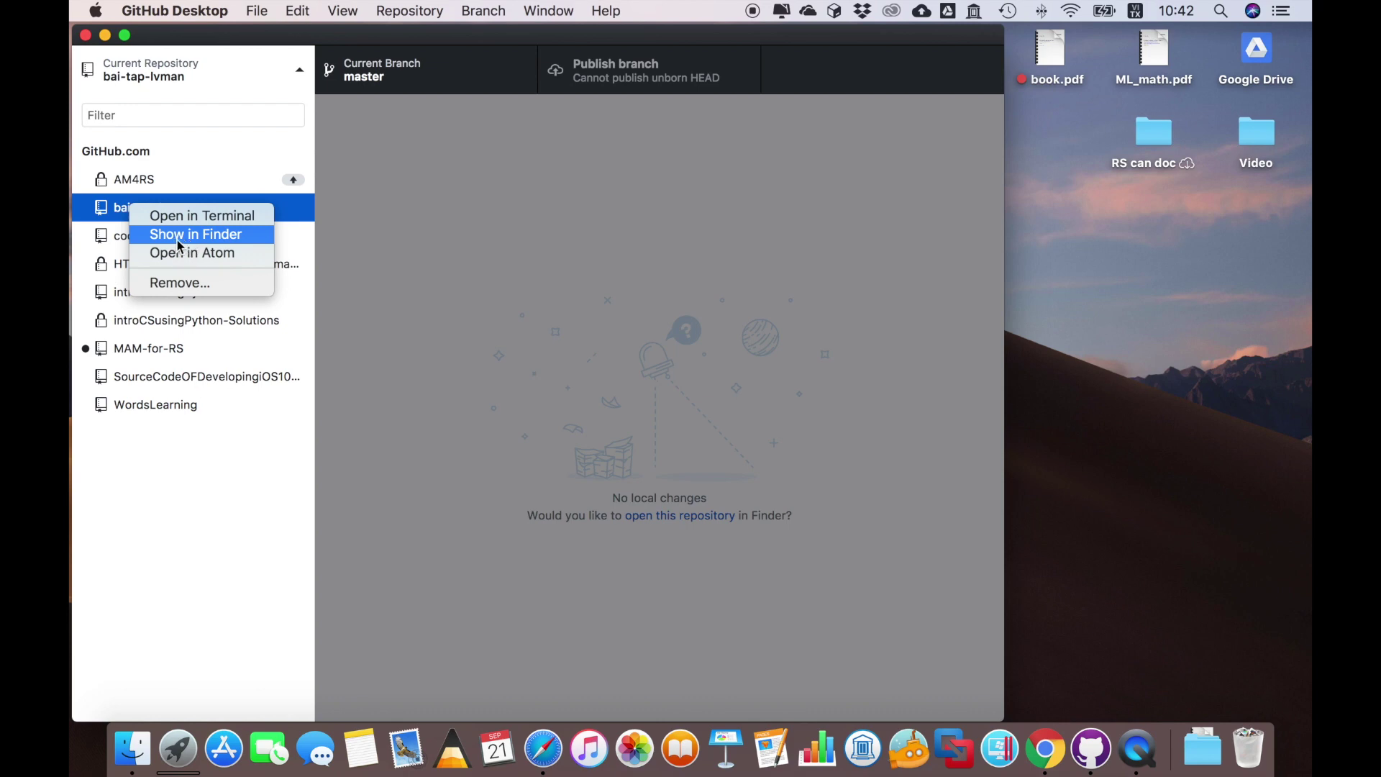
click(217, 239)
click(503, 331)
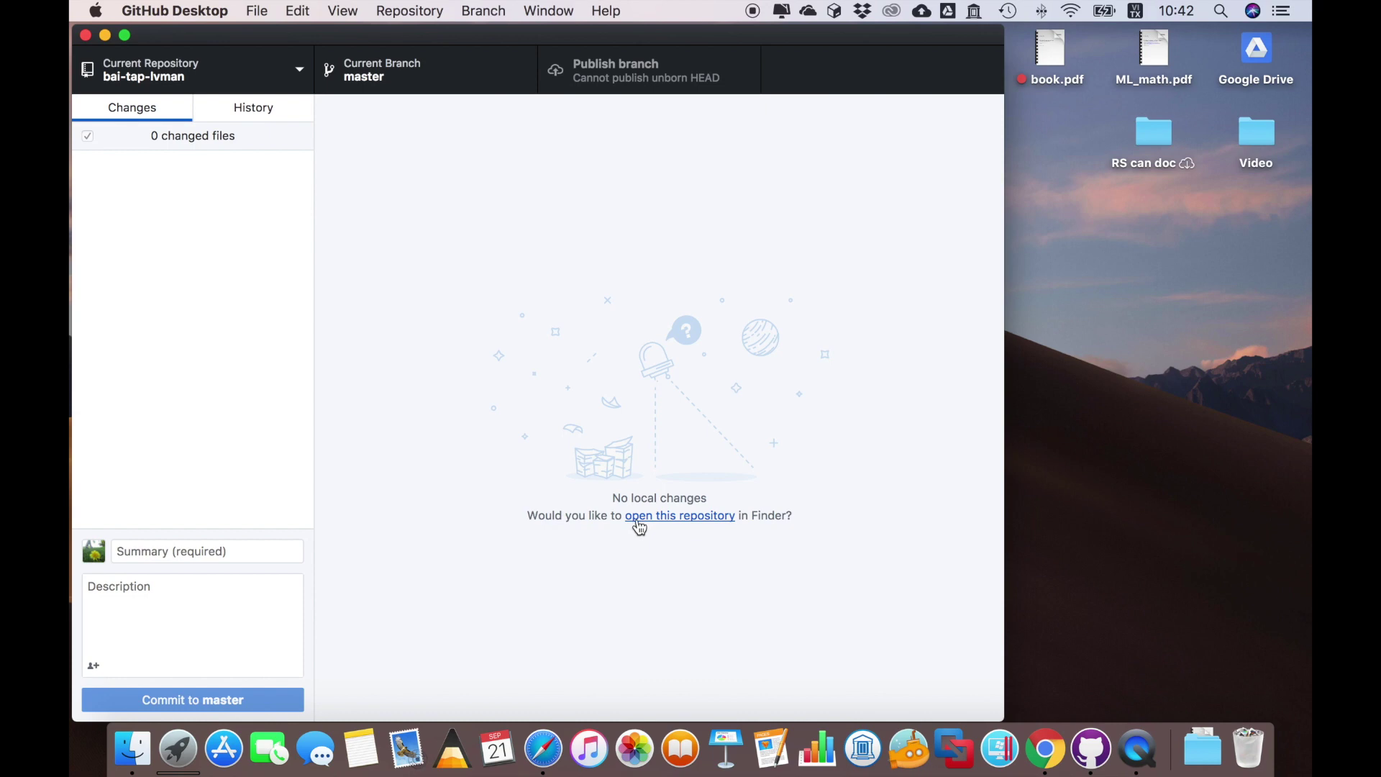
click(688, 518)
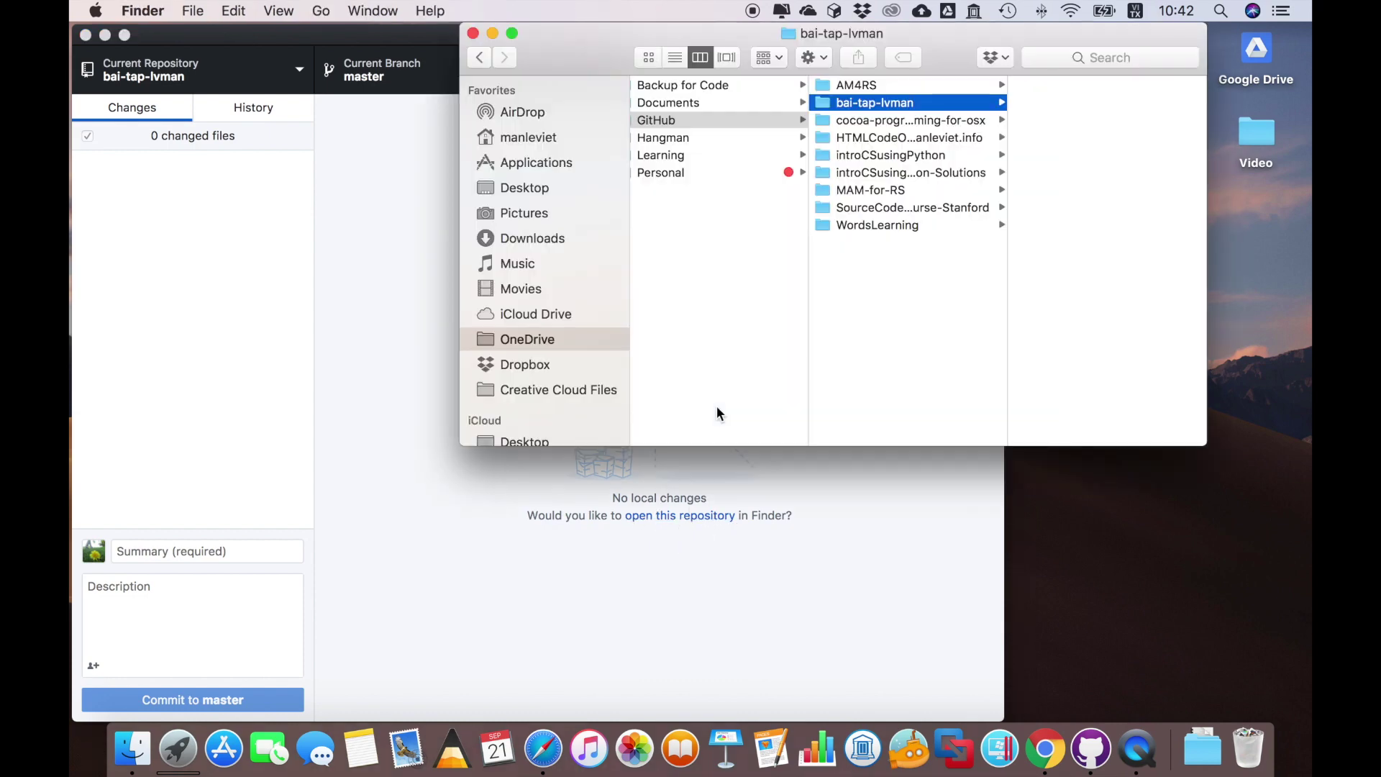
drag(962, 65, 957, 57)
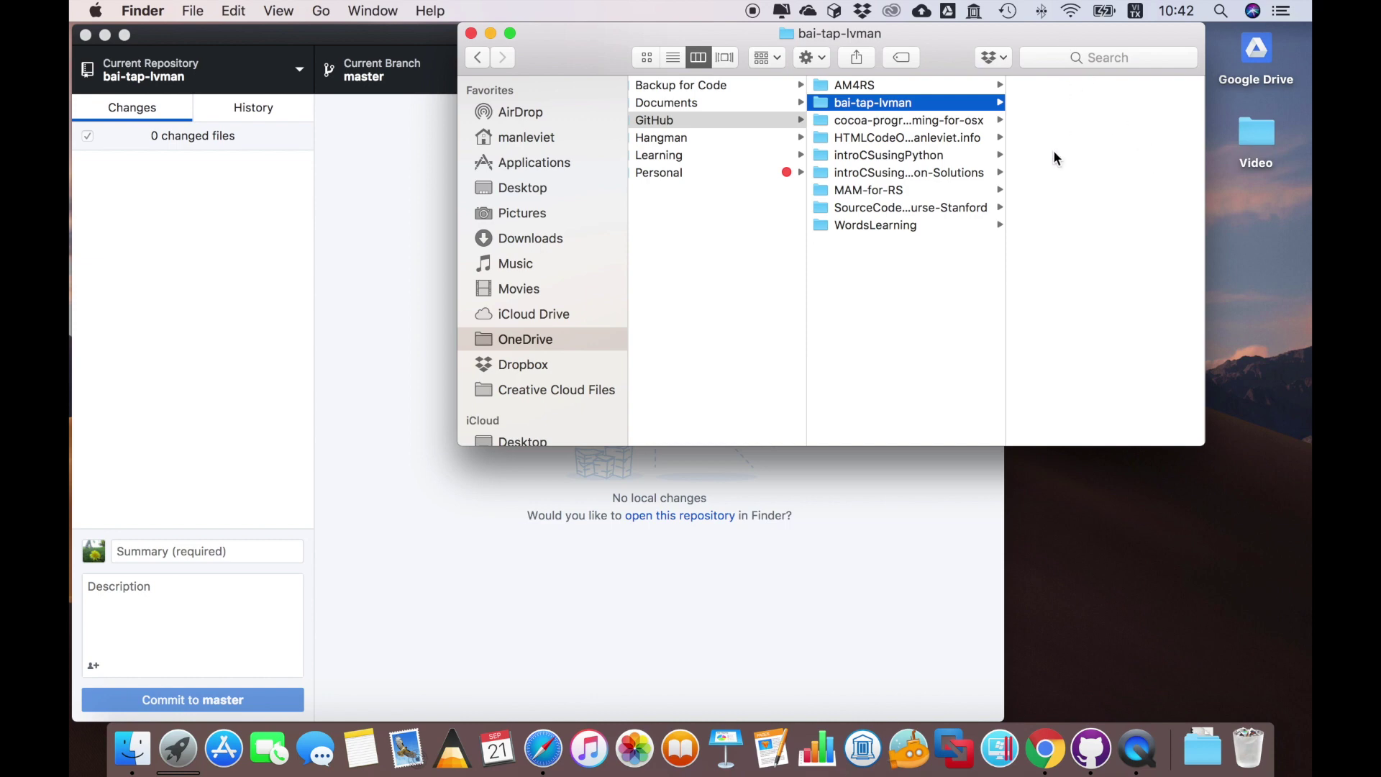
Step: Open the desktop's Video folder in Finder and arrange its window so the bai-tap-lvman folder stays visible
double_click(1257, 137)
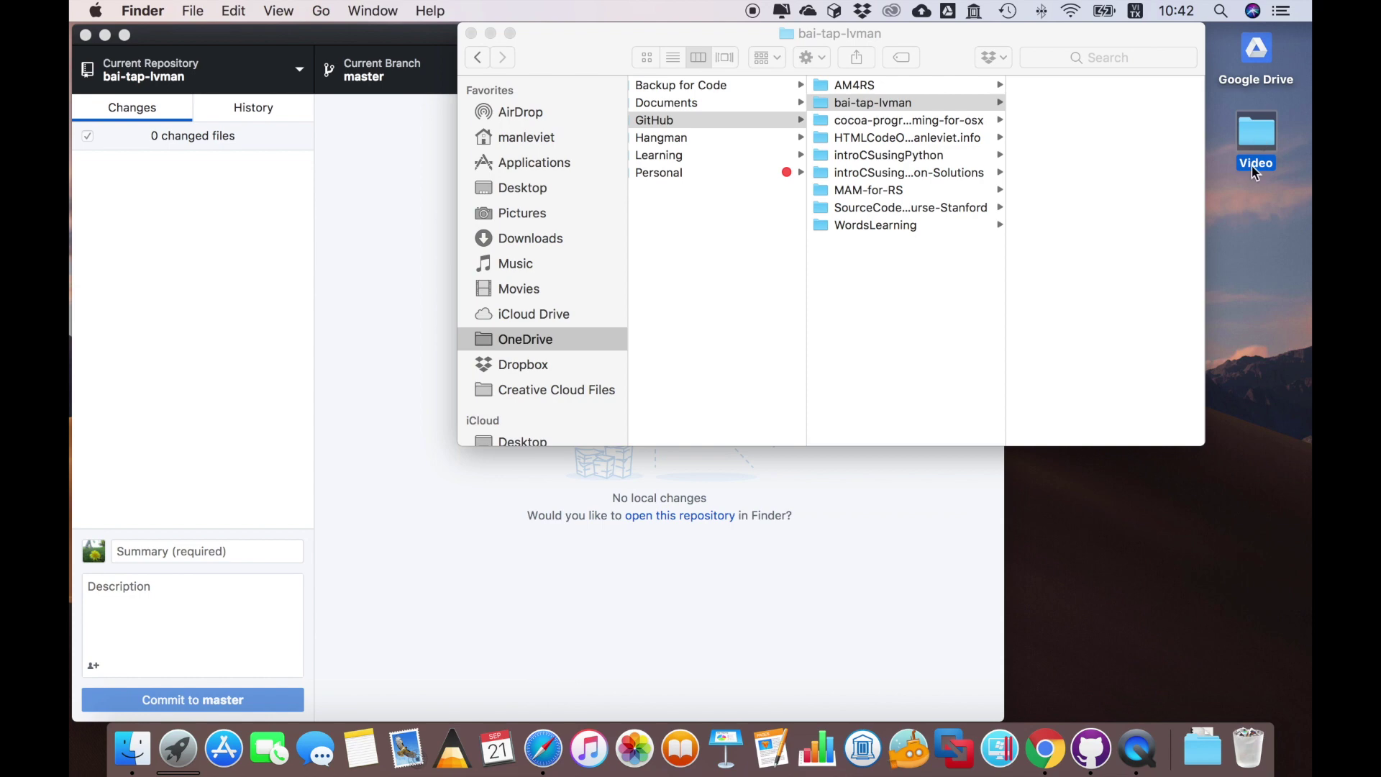
drag(822, 137, 1056, 315)
drag(932, 34, 1039, 36)
click(1070, 662)
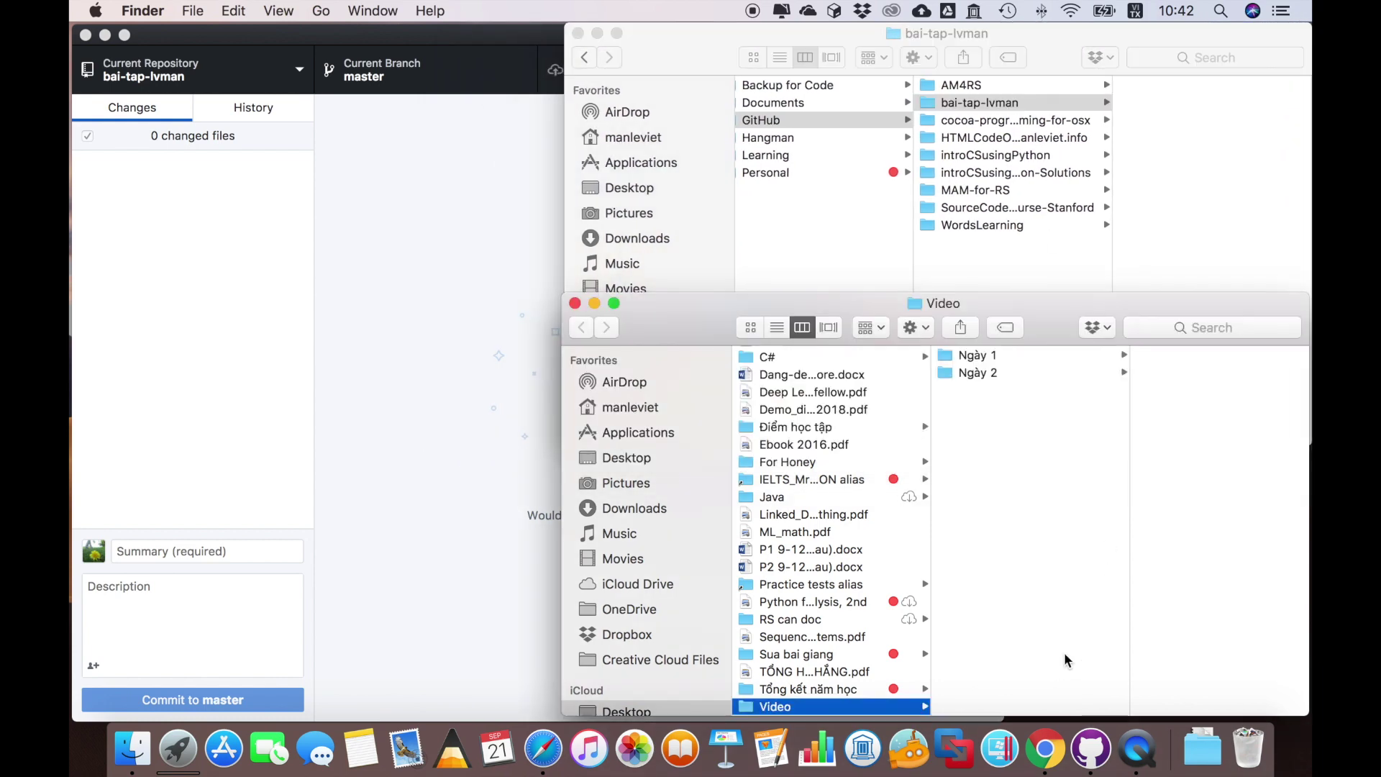
Step: Move lthdt-bt1.pdf from the Ngày 1 folder into the bai-tap-lvman repository folder
click(1016, 361)
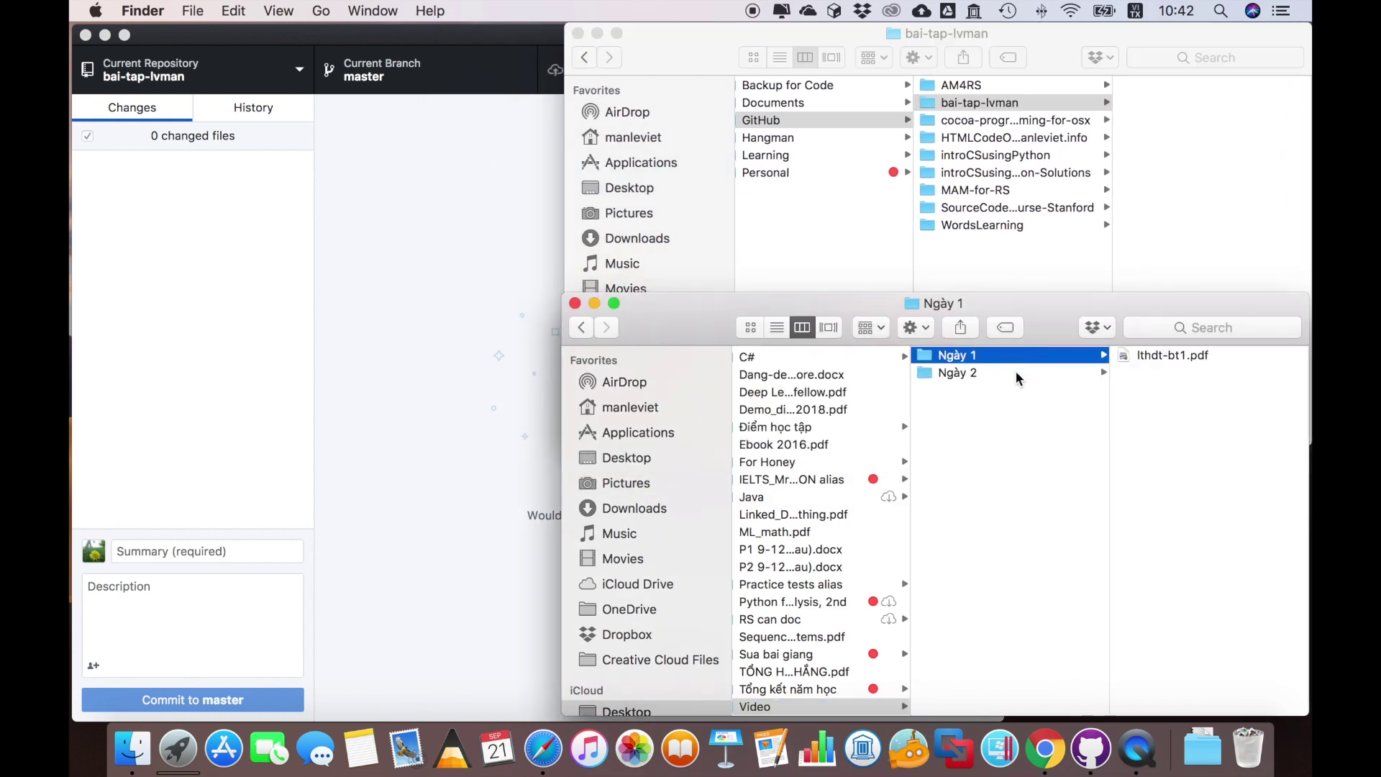
click(1017, 376)
click(1006, 357)
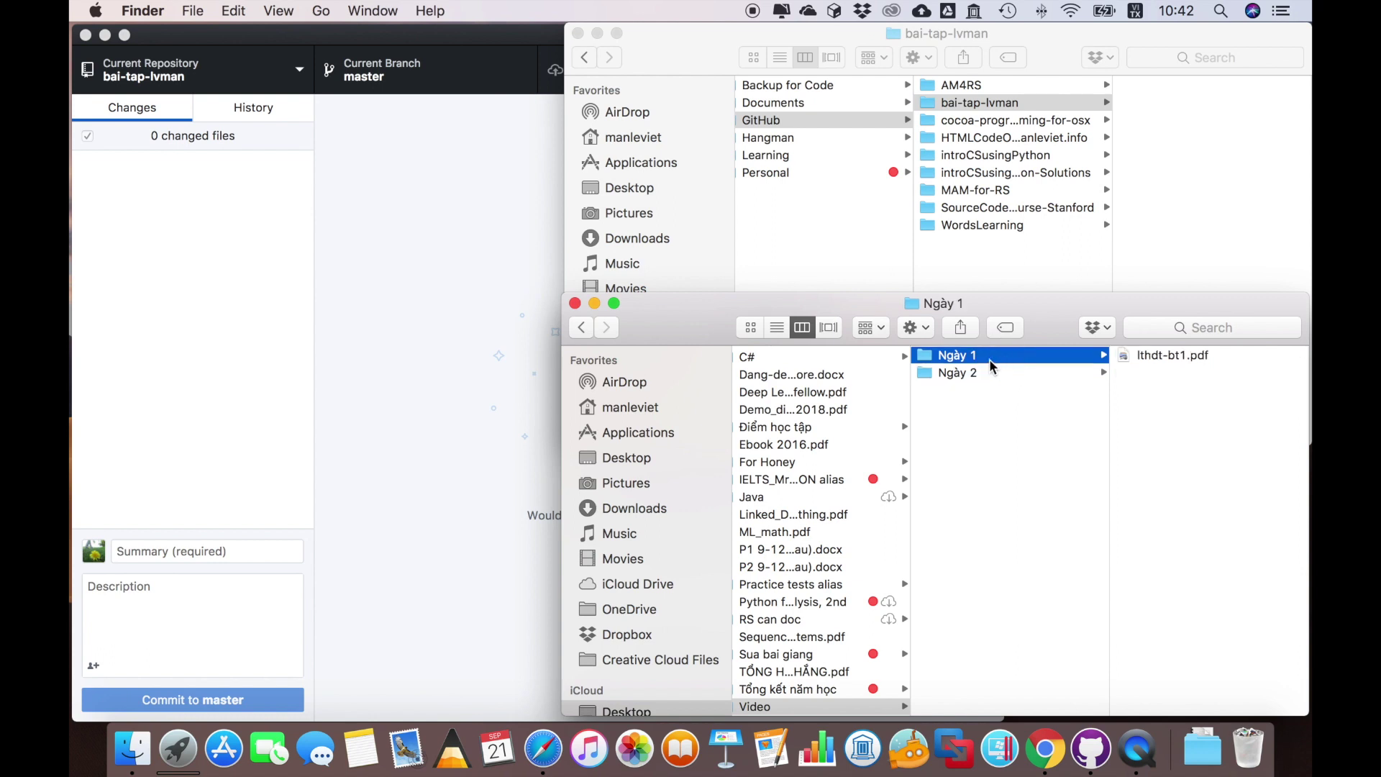
click(1169, 360)
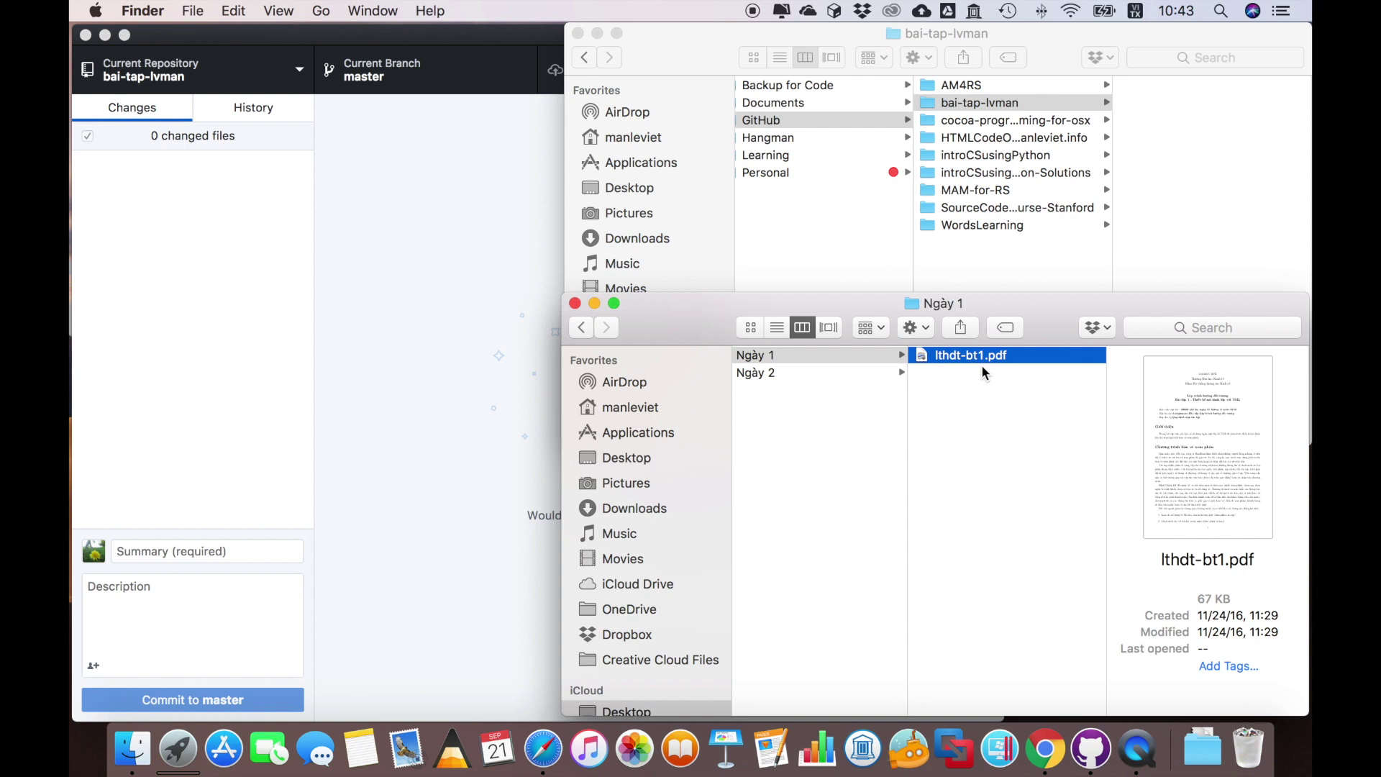
drag(979, 357, 1212, 215)
click(1080, 450)
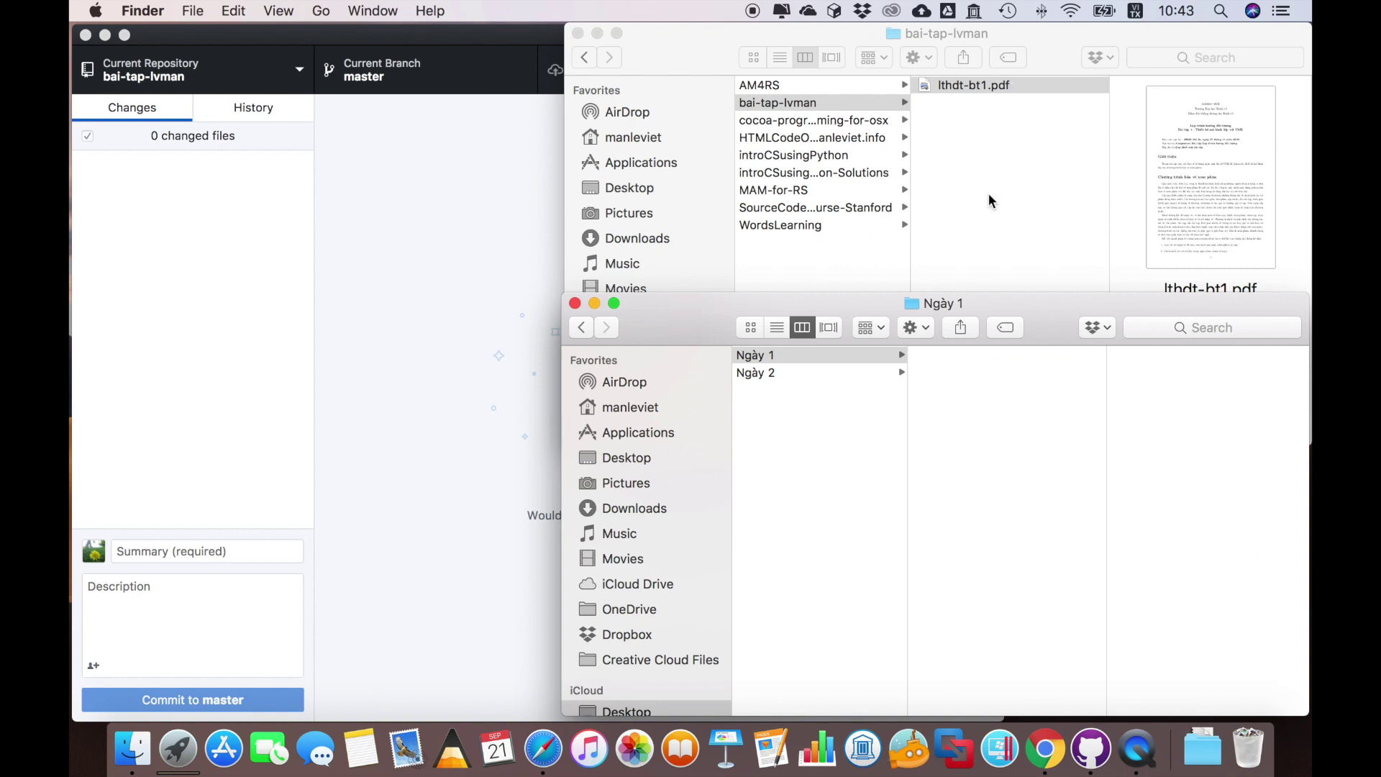
Step: Switch to GitHub Desktop and enter "Thêm báo cáo" as the commit summary for lthdt-bt1.pdf
click(413, 220)
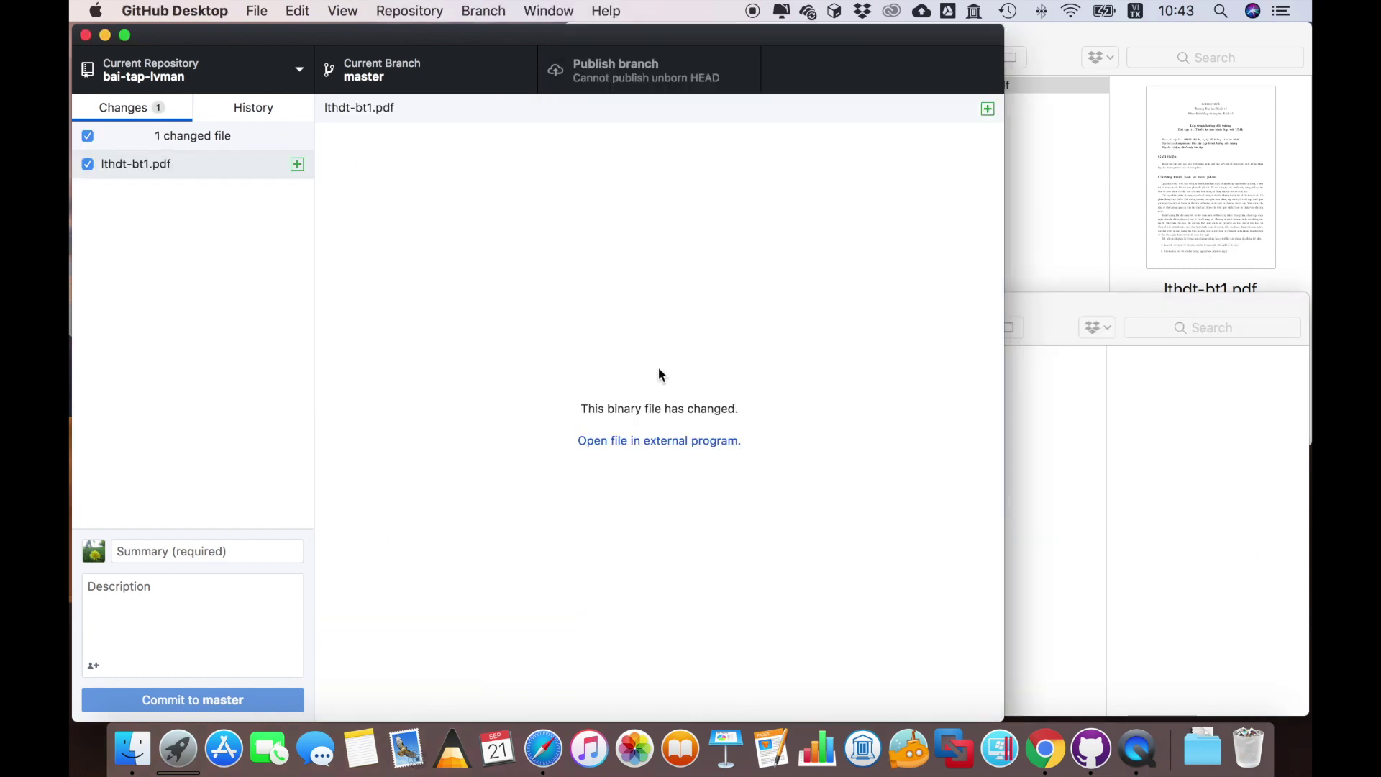
click(201, 171)
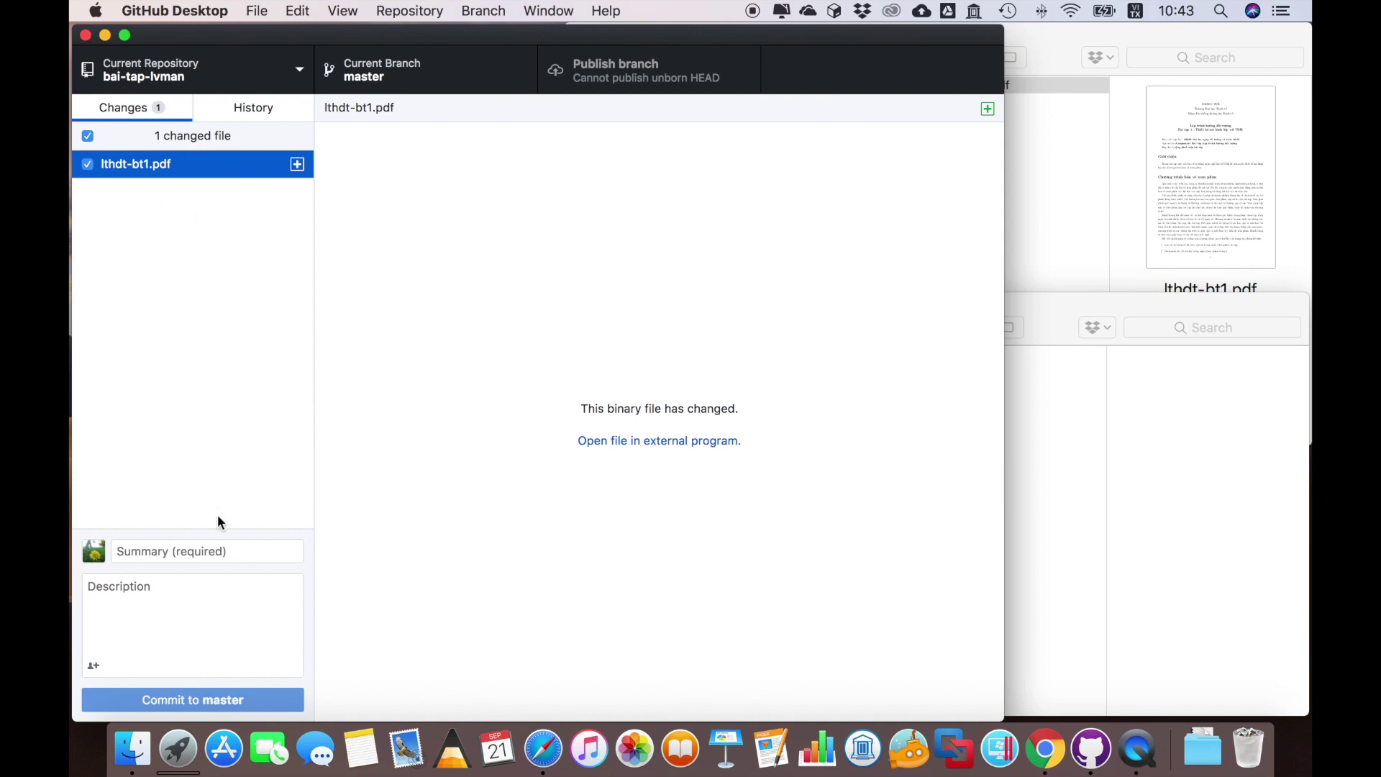
click(161, 552)
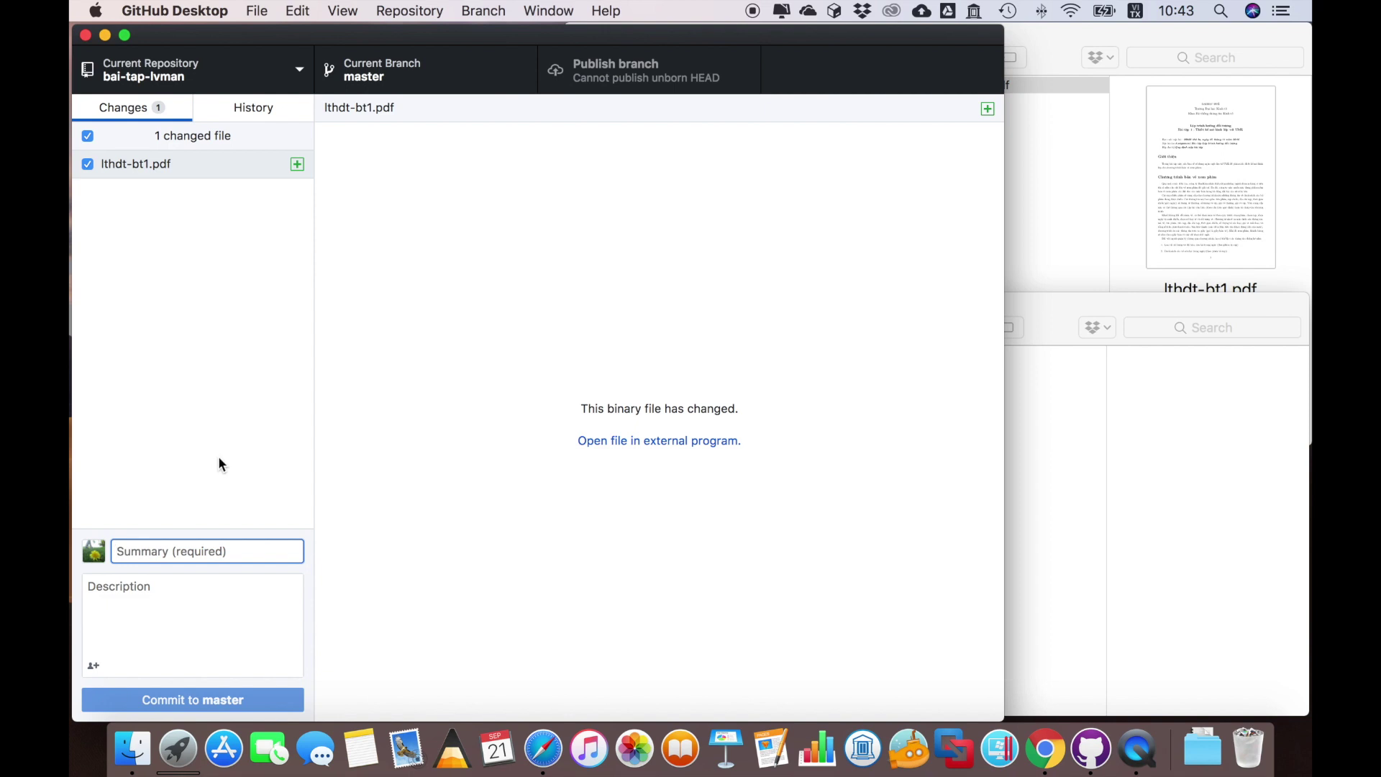
text(Thêm tập tin)
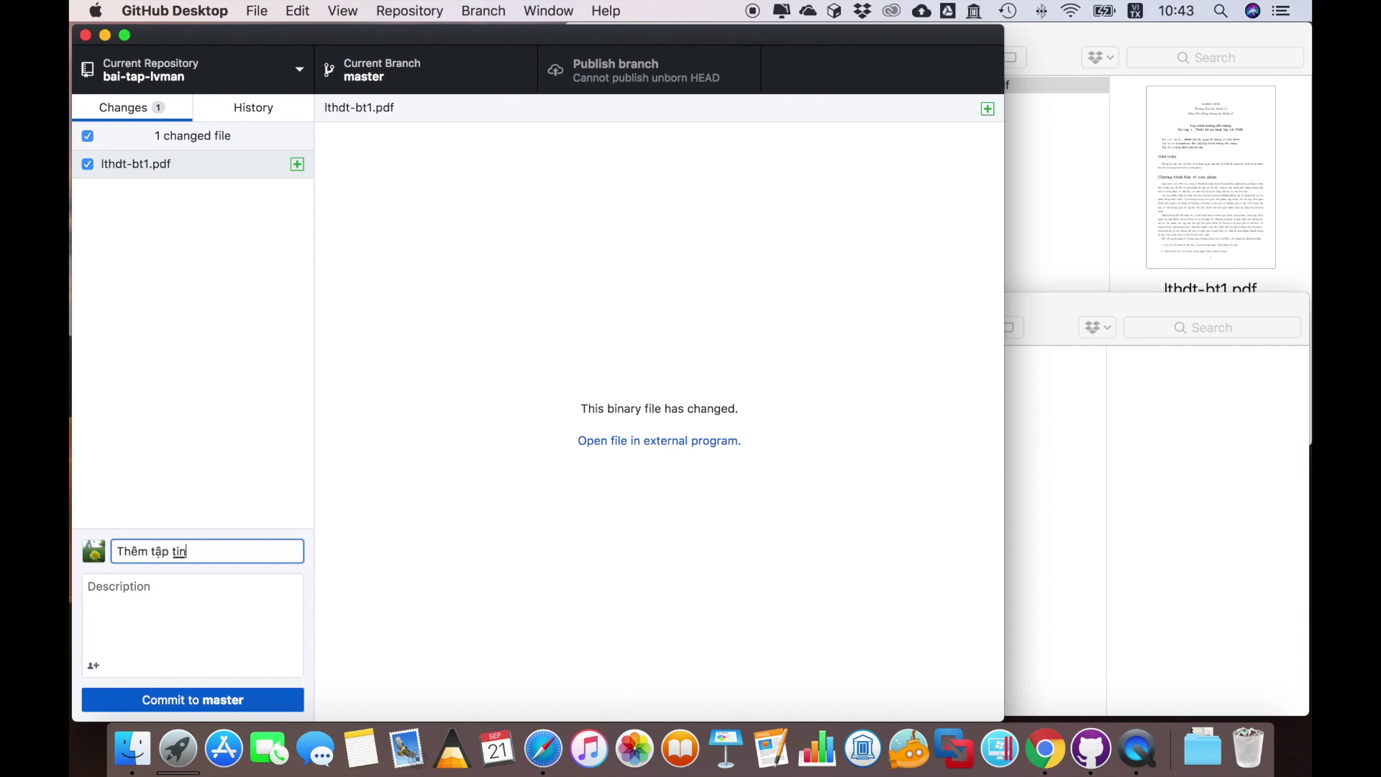
key(BackSpace)
key(BackSpace)
key(BackSpace)
key(BackSpace)
text(báo cáo)
Step: Reuse the summary text "Thêm báo cáo" as the commit description and commit the file to master
key(super+a)
key(super+c)
click(218, 598)
key(super+v)
click(227, 489)
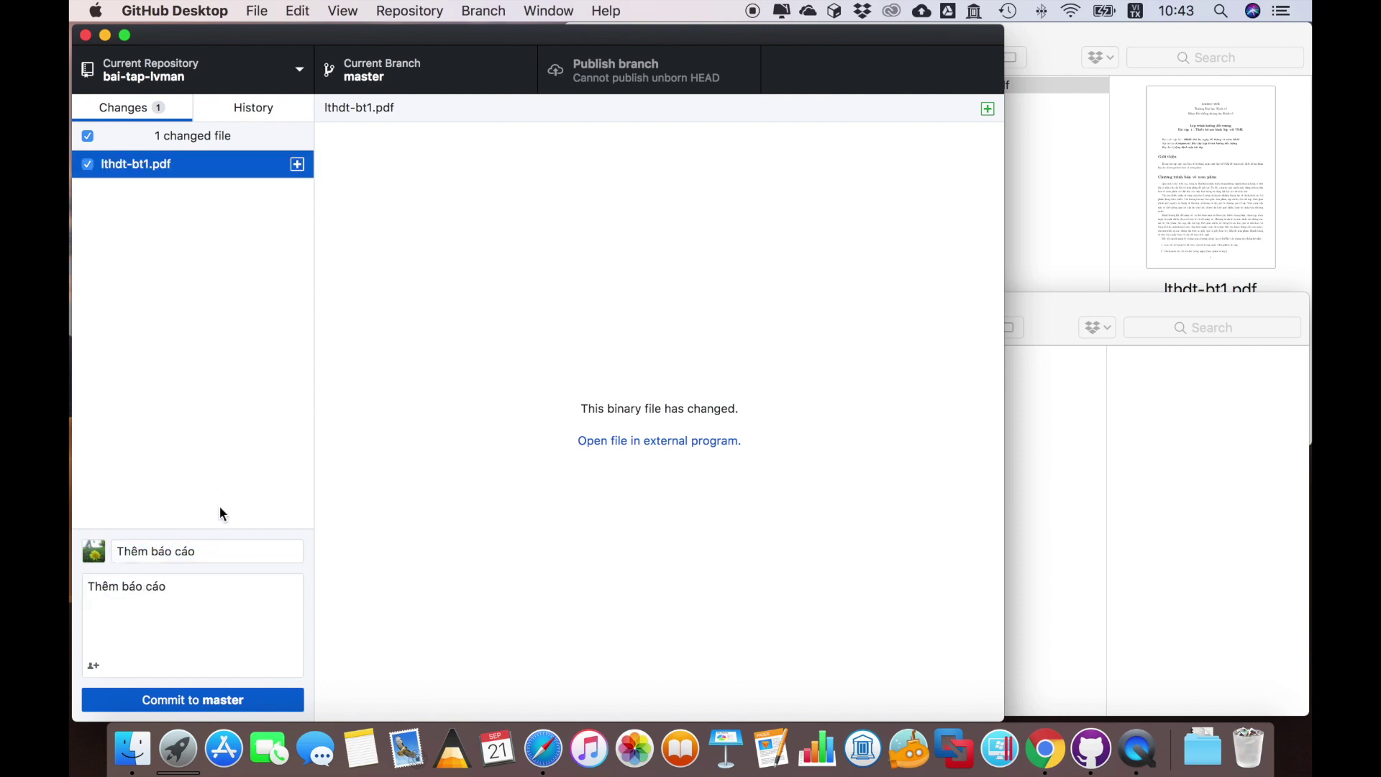
click(191, 702)
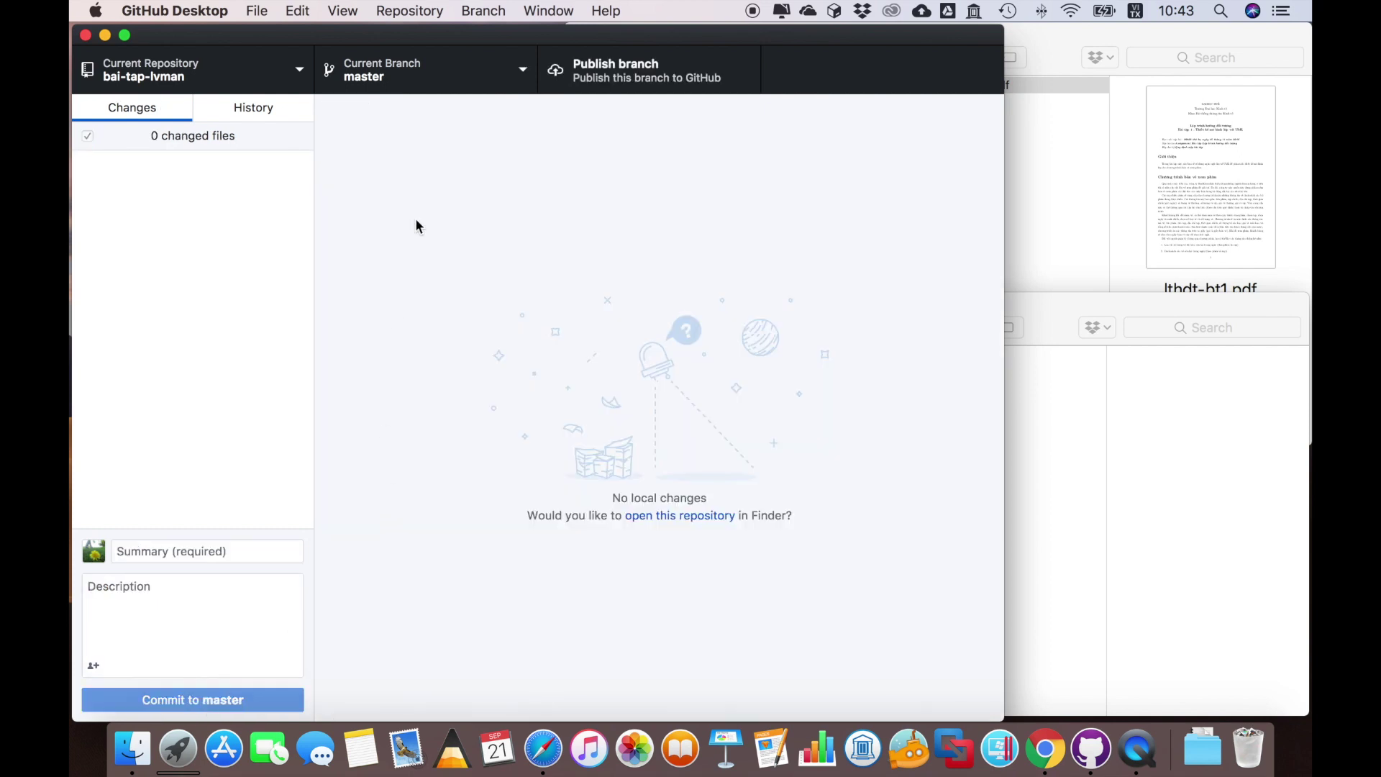
Step: Publish the master branch with its report commit to GitHub and refresh the bai-tap-lvman page in Safari
click(252, 111)
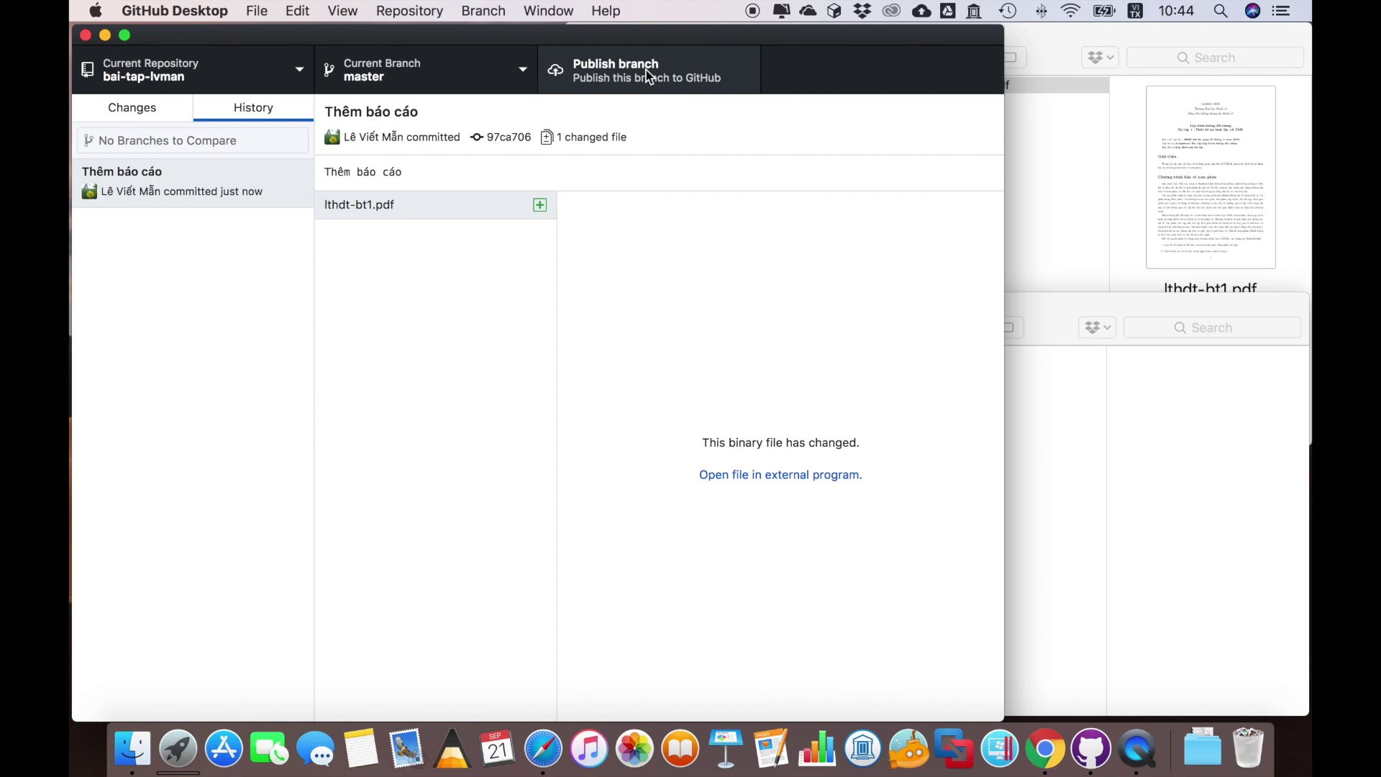
click(602, 74)
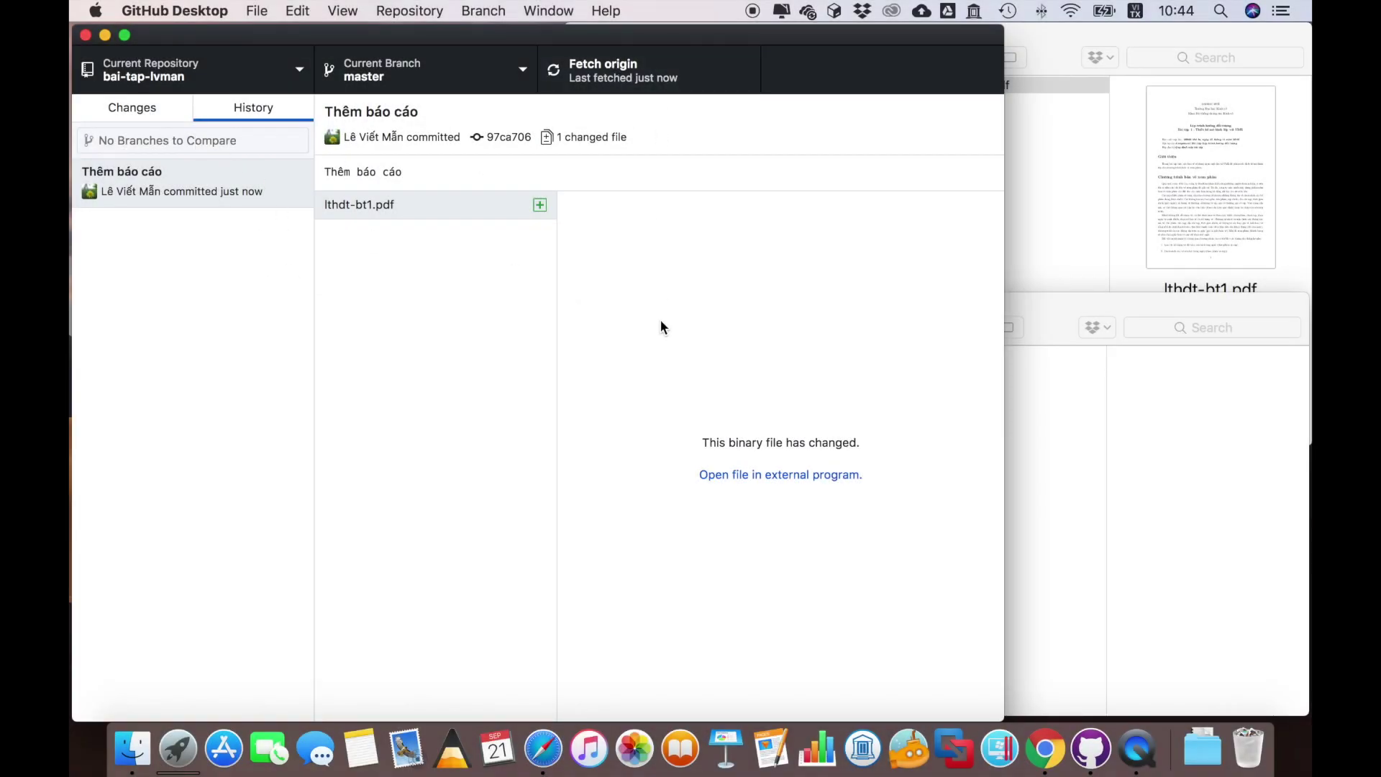
key(ctrl+Right)
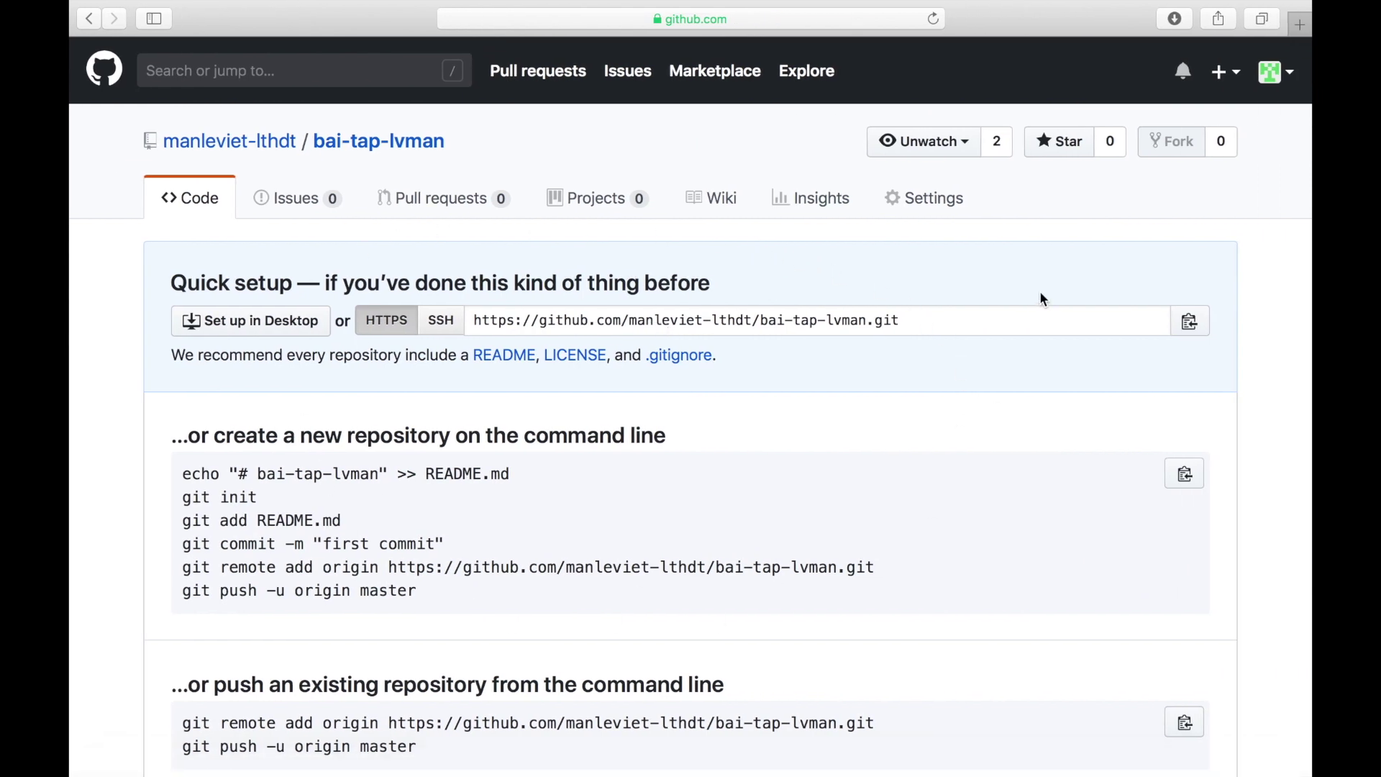
click(933, 18)
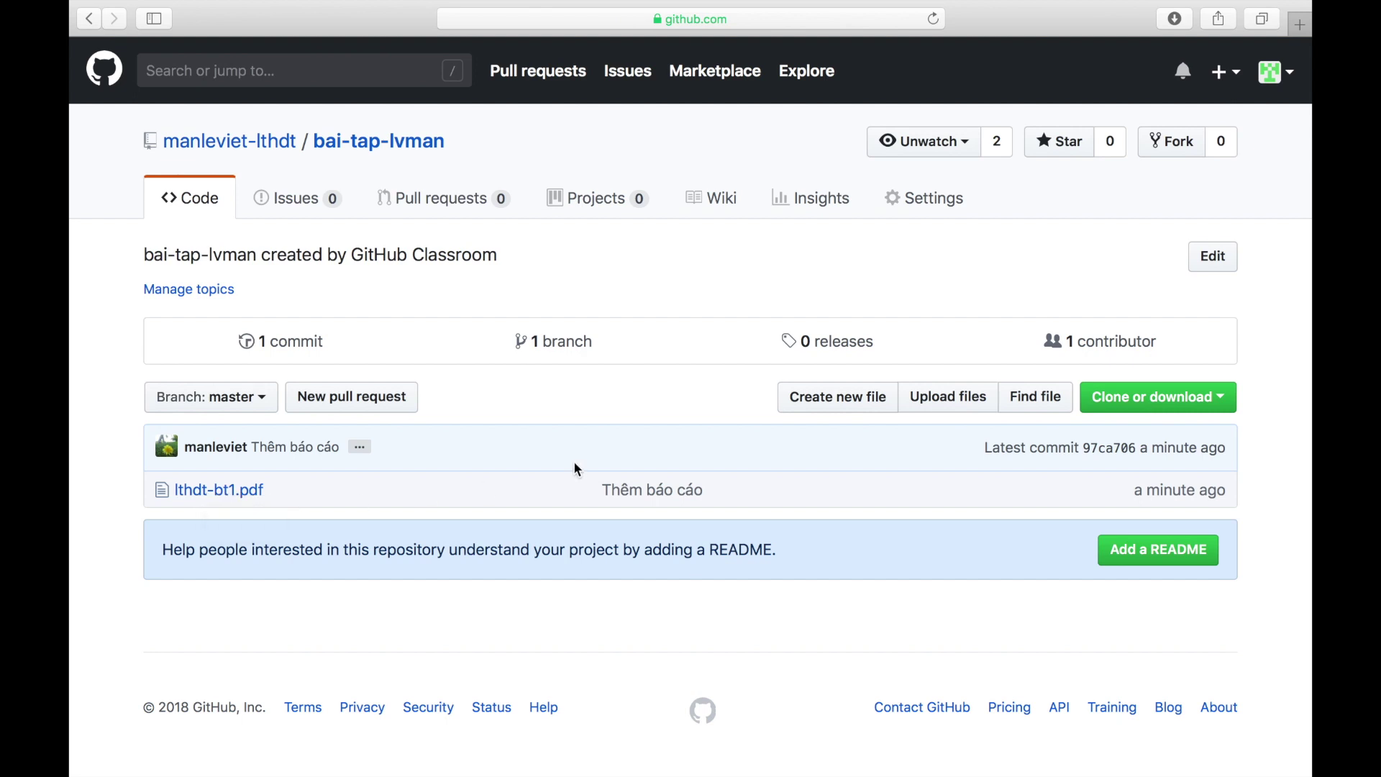
Step: Return to GitHub Desktop and compare the local repository folder's content with the list of pending changes
key(super+Tab)
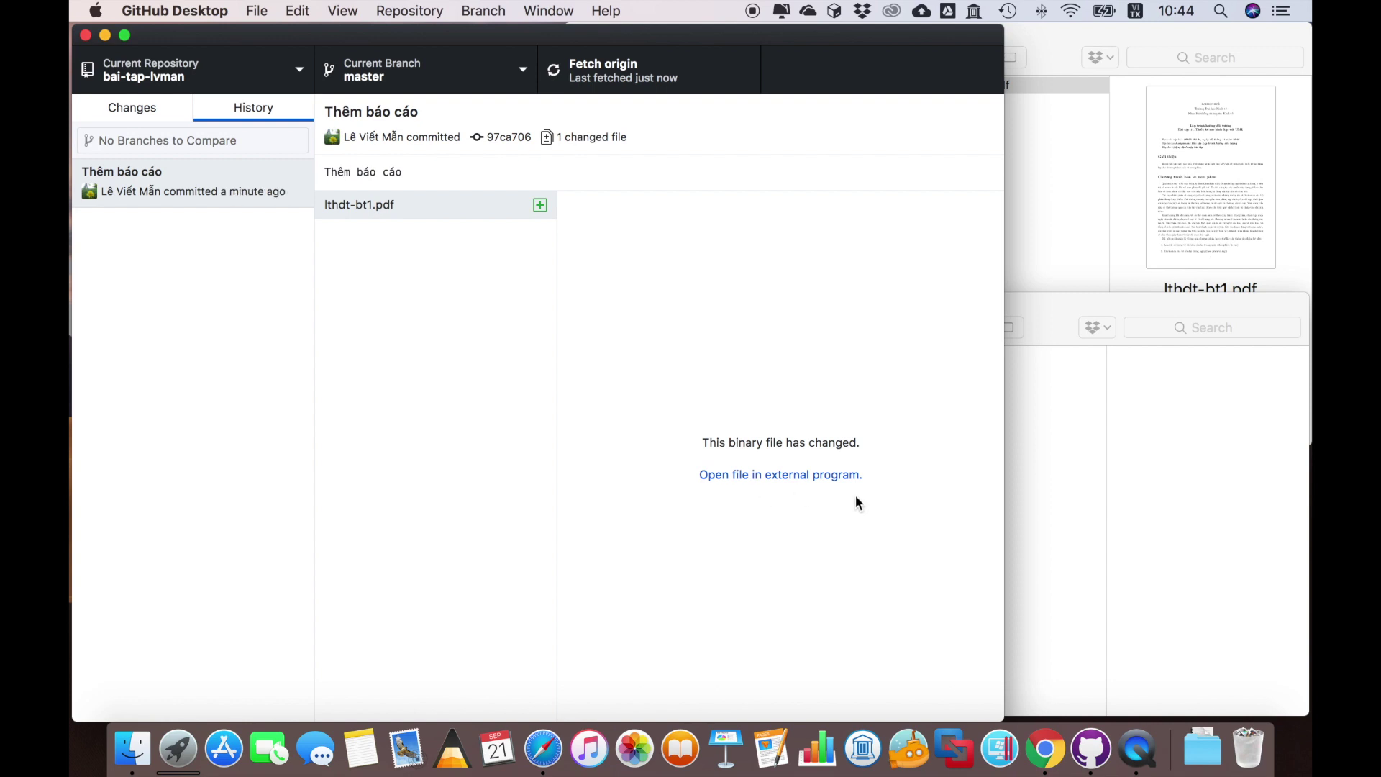
click(1040, 497)
click(1054, 246)
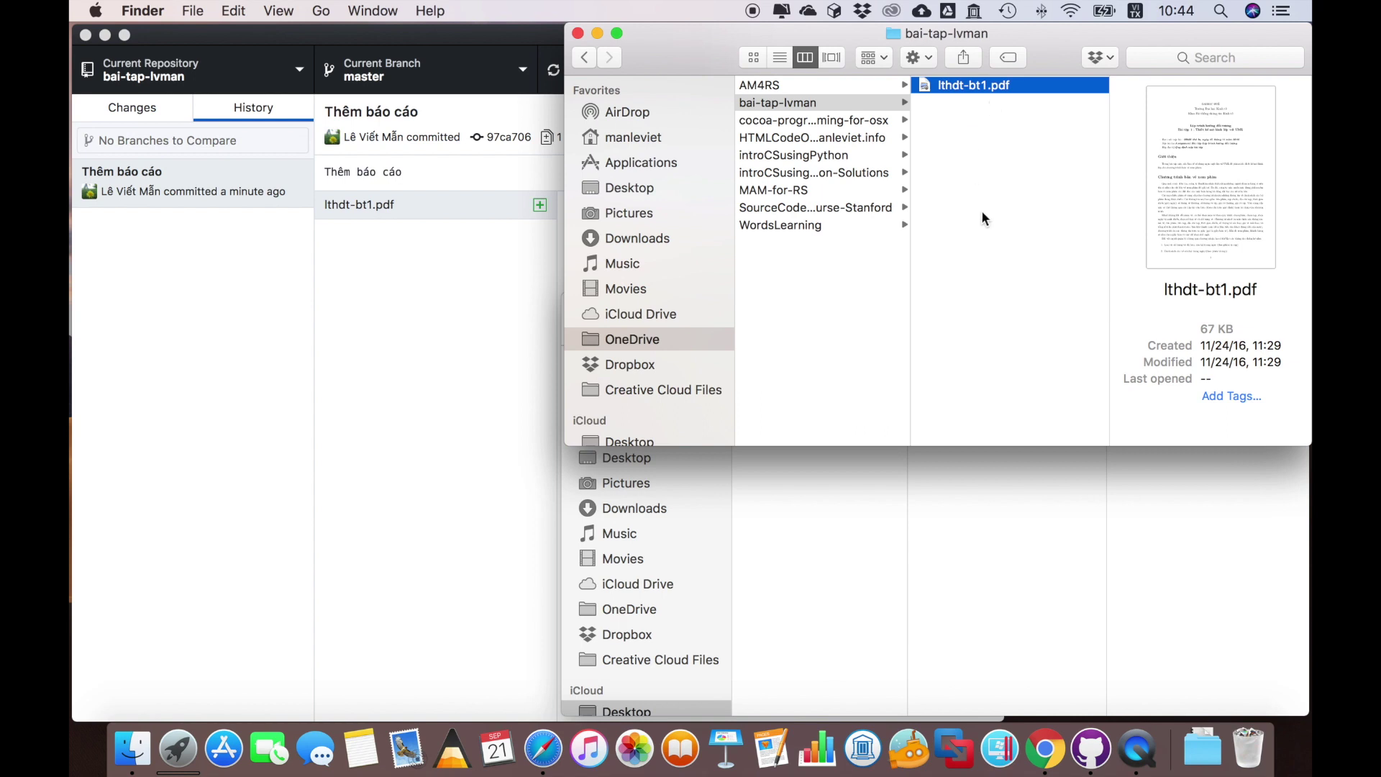
click(332, 358)
click(133, 107)
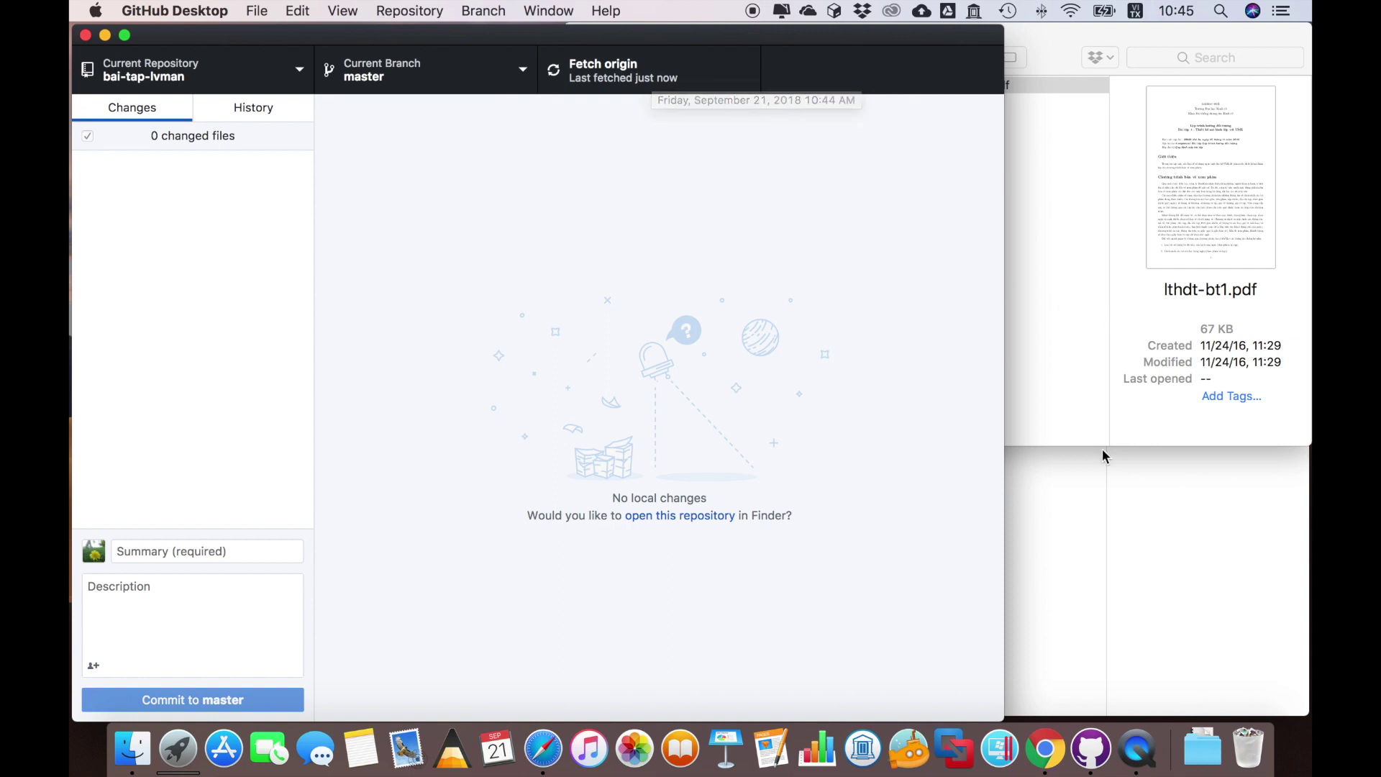
Step: Move the Employee folder from Ngày 2 into the bai-tap-lvman repository folder in Finder
click(1070, 576)
click(812, 374)
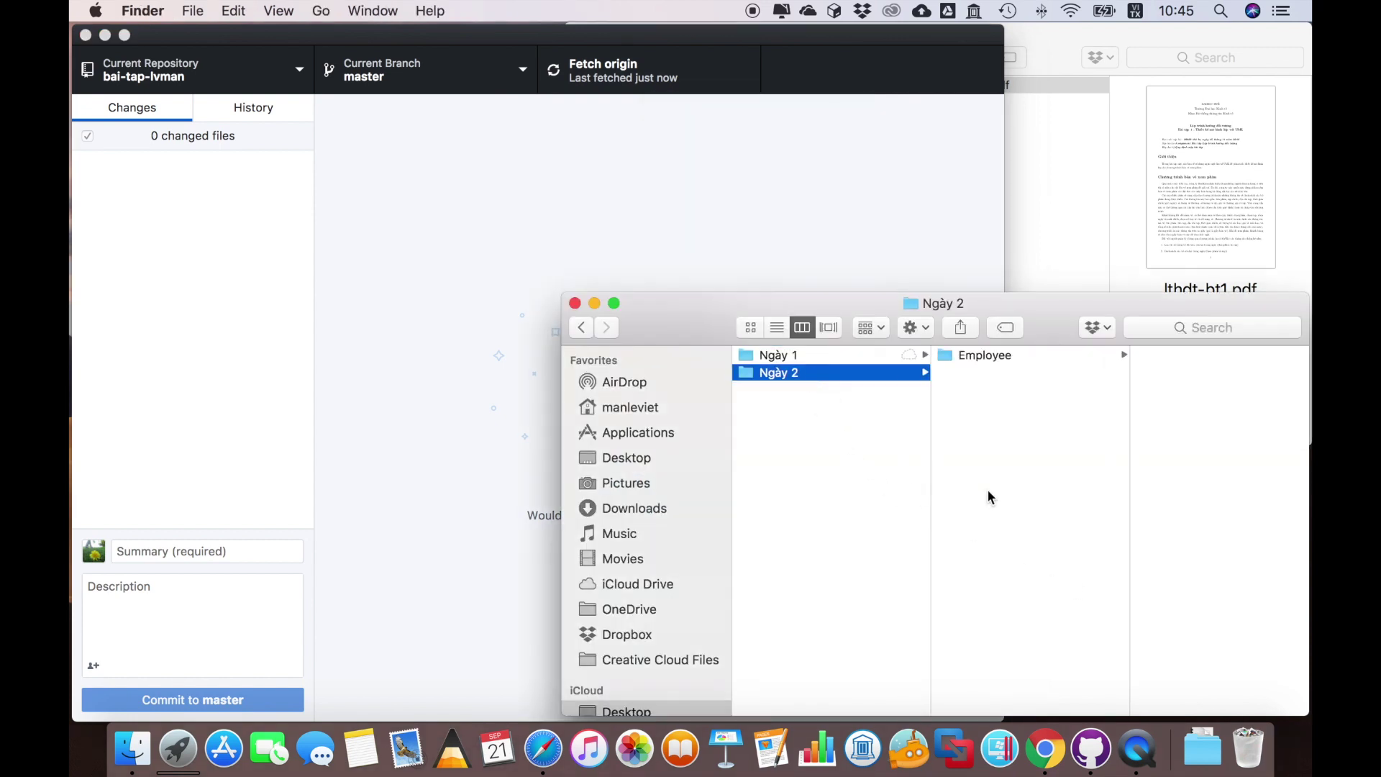
click(1062, 261)
click(998, 579)
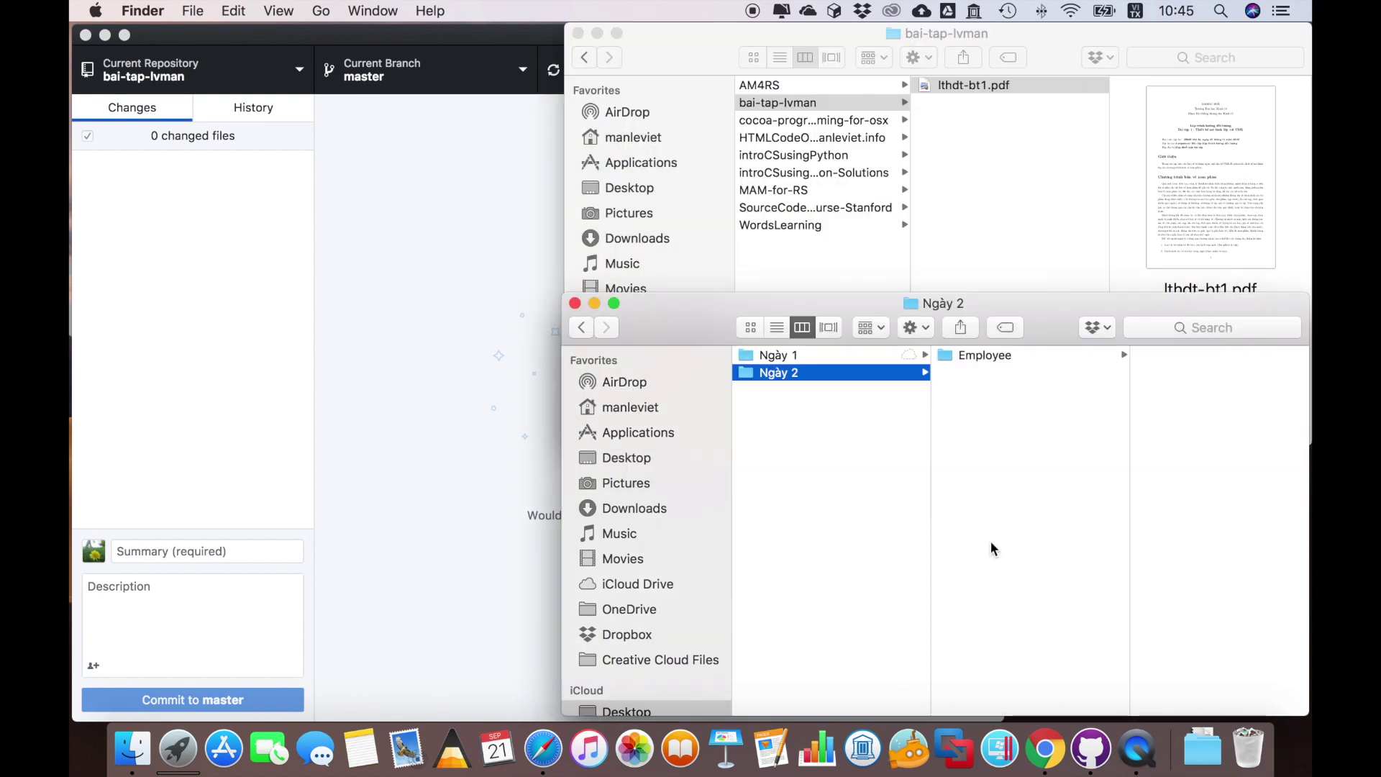
click(982, 355)
drag(975, 357, 1074, 225)
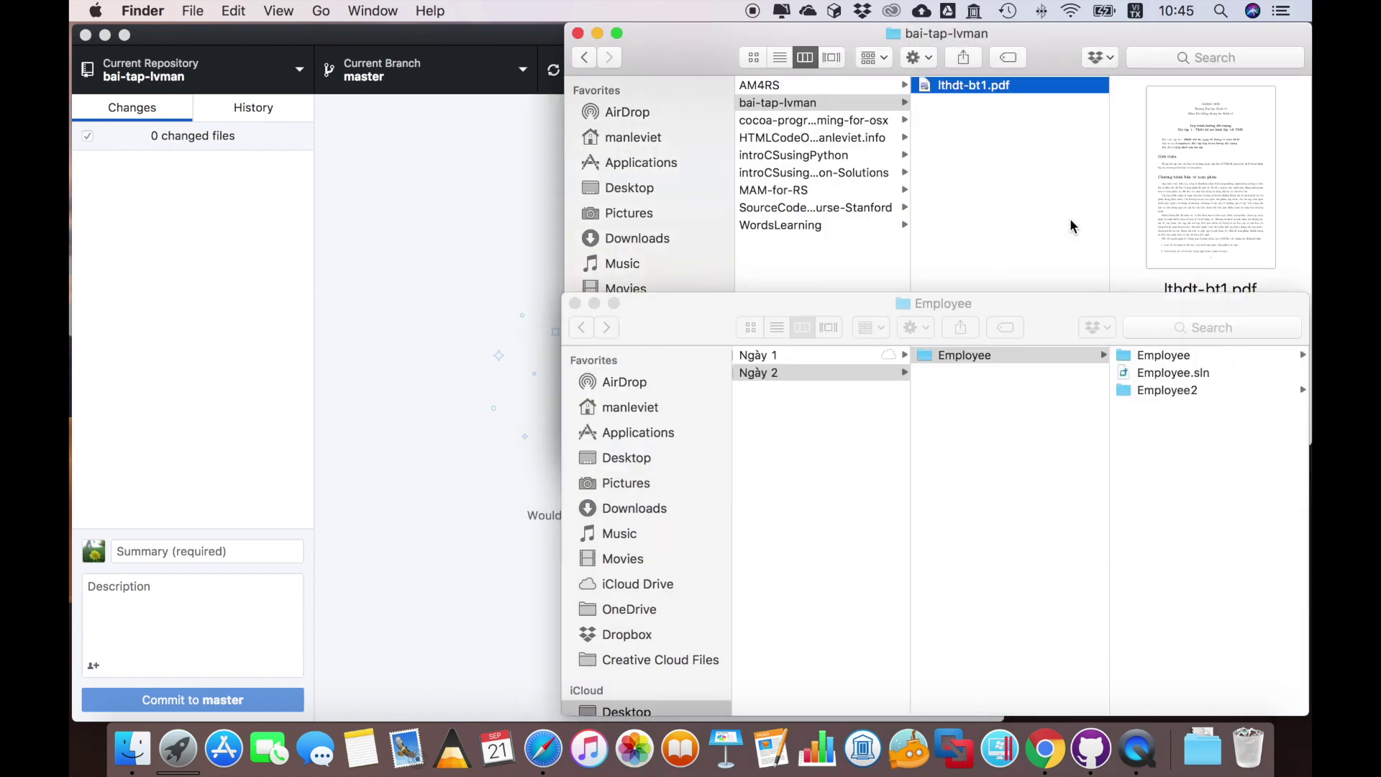
click(1088, 450)
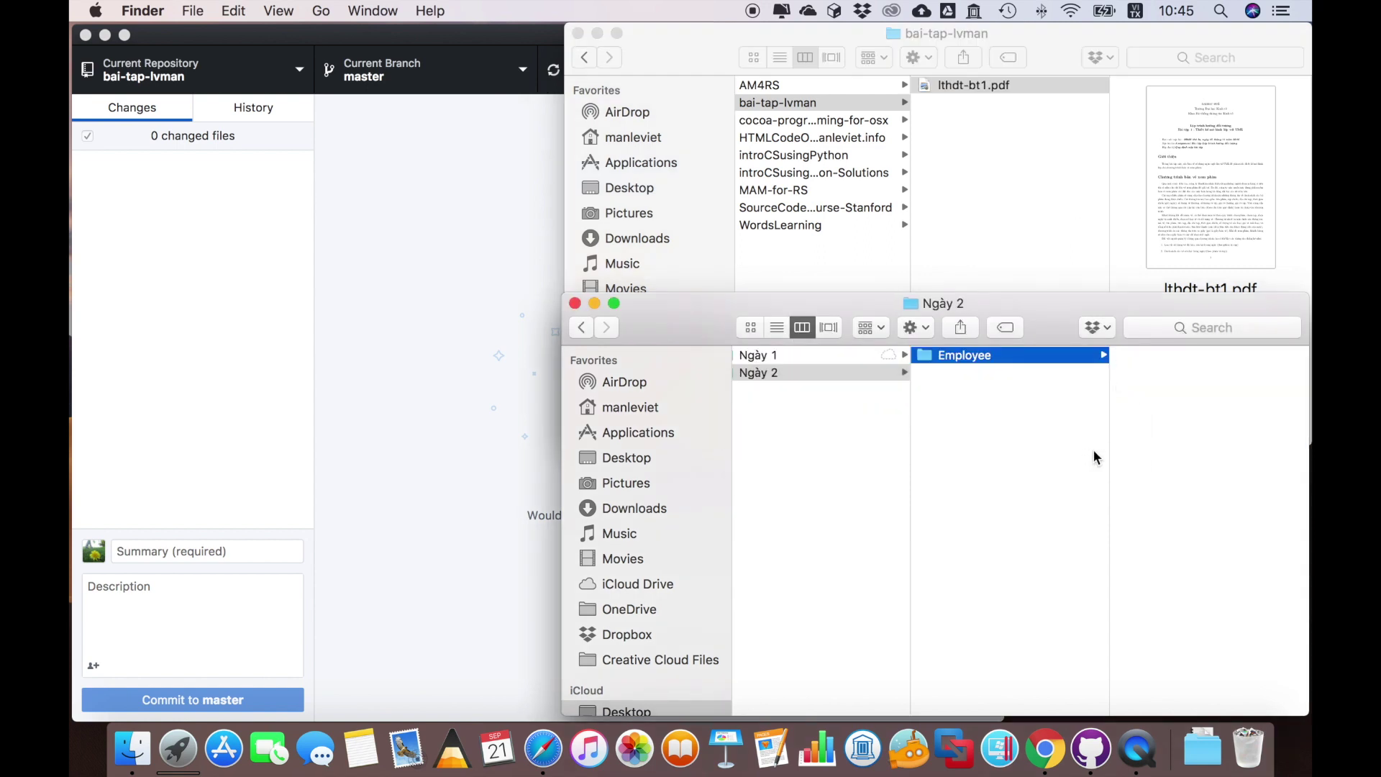
click(1030, 181)
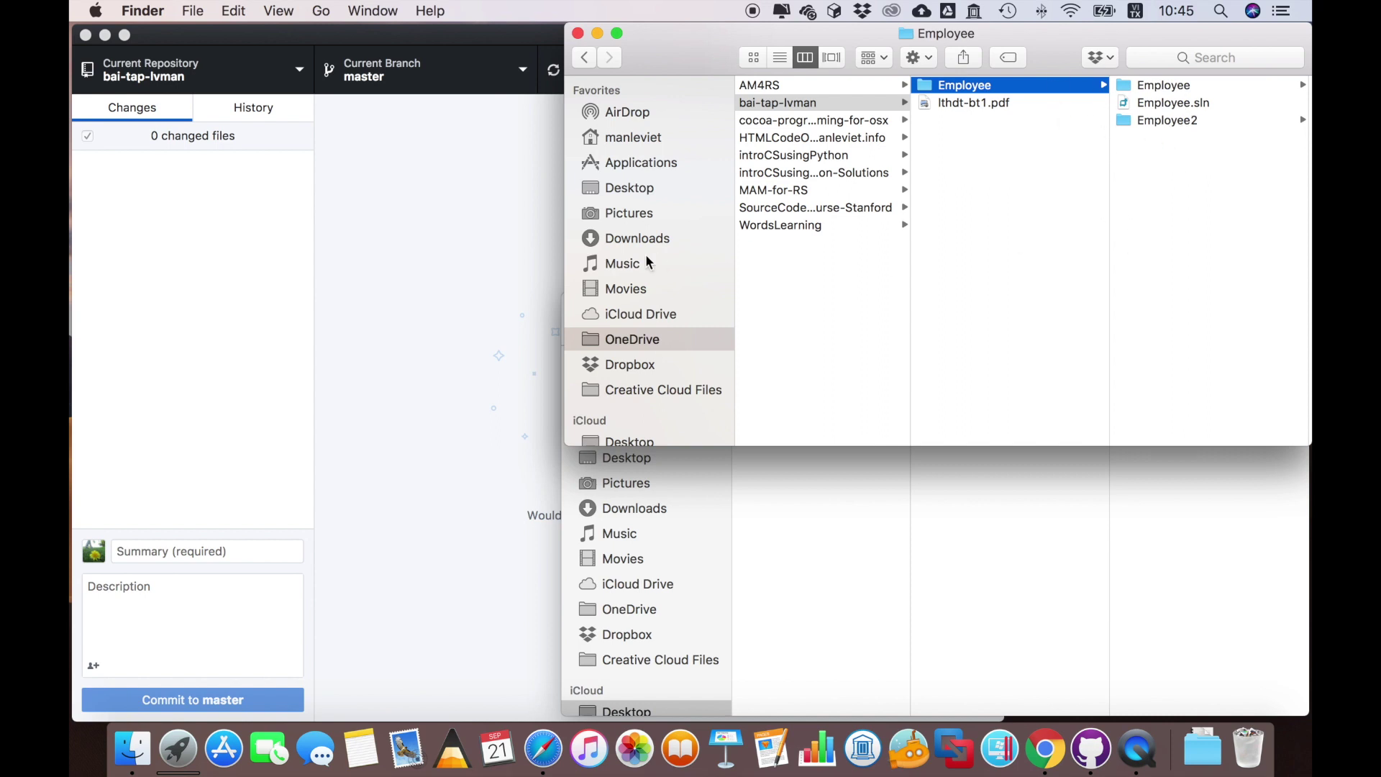
Step: Switch to GitHub Desktop and examine the list of changed files from the added Employee folder
click(355, 279)
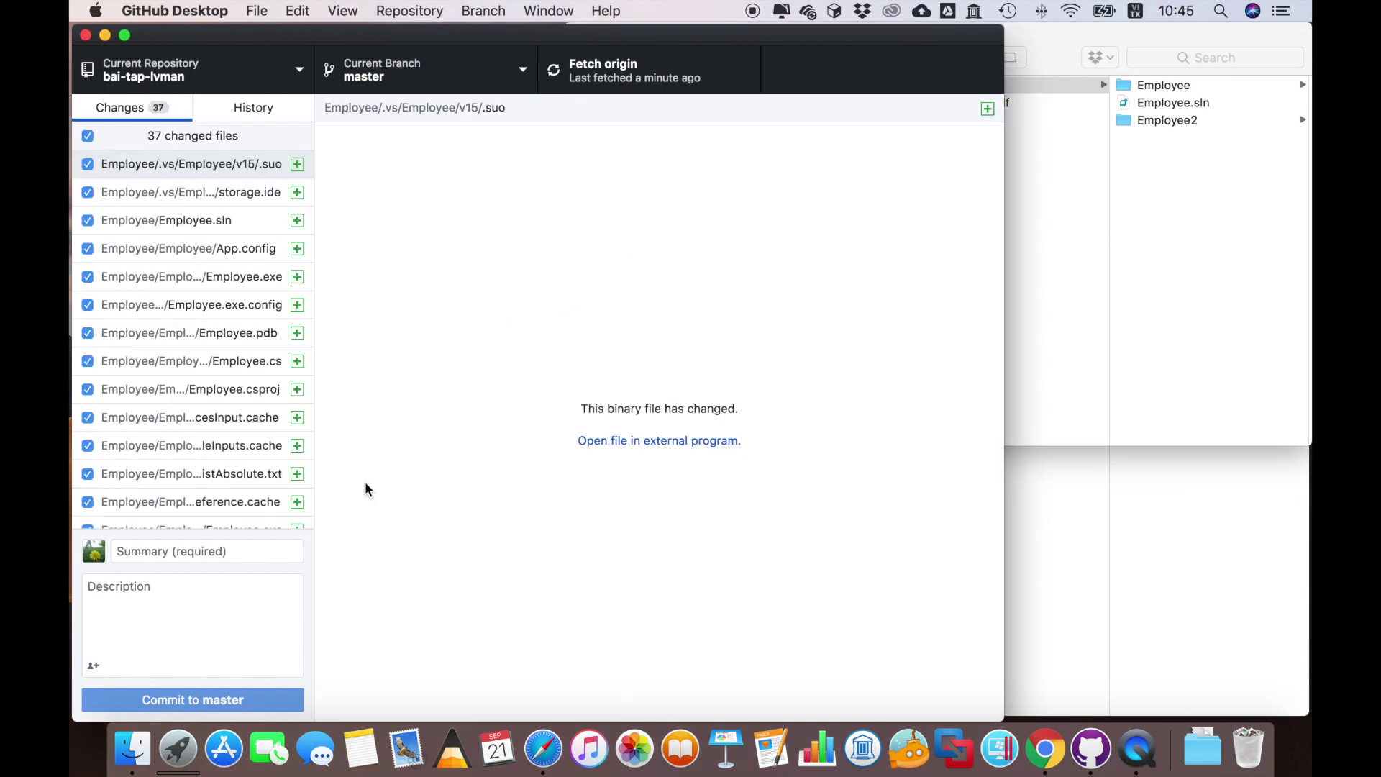
scroll(234, 405, down, 5)
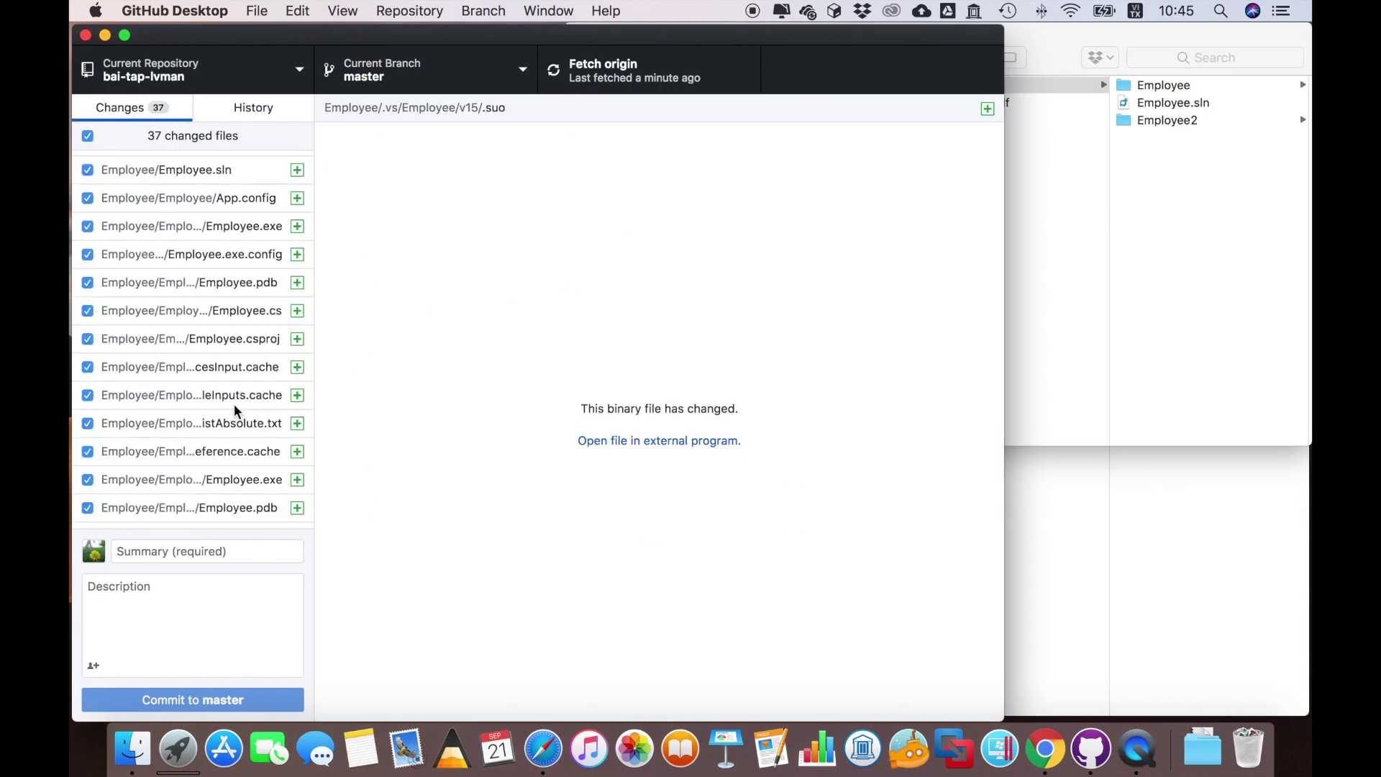
scroll(235, 406, up, 5)
scroll(235, 404, down, 5)
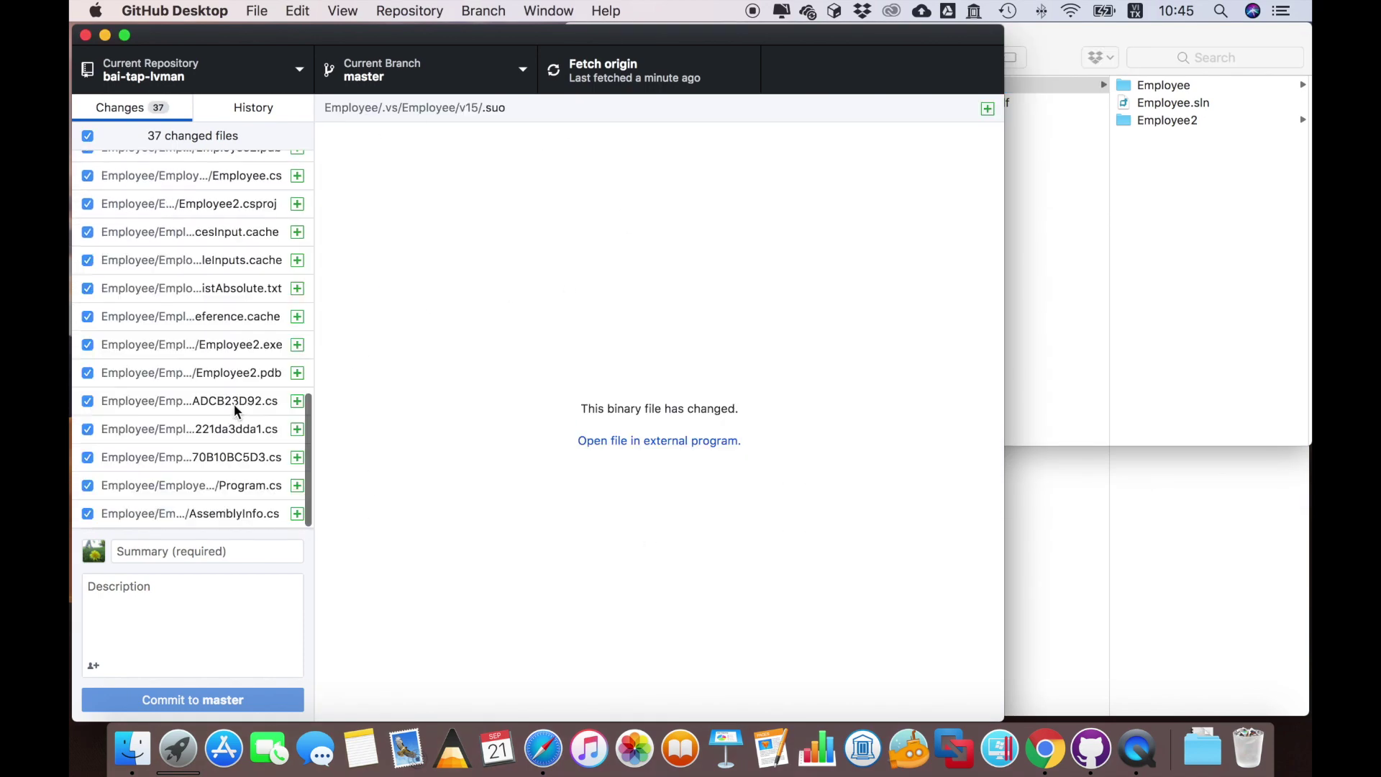
scroll(234, 404, up, 5)
scroll(235, 404, down, 5)
scroll(235, 403, up, 5)
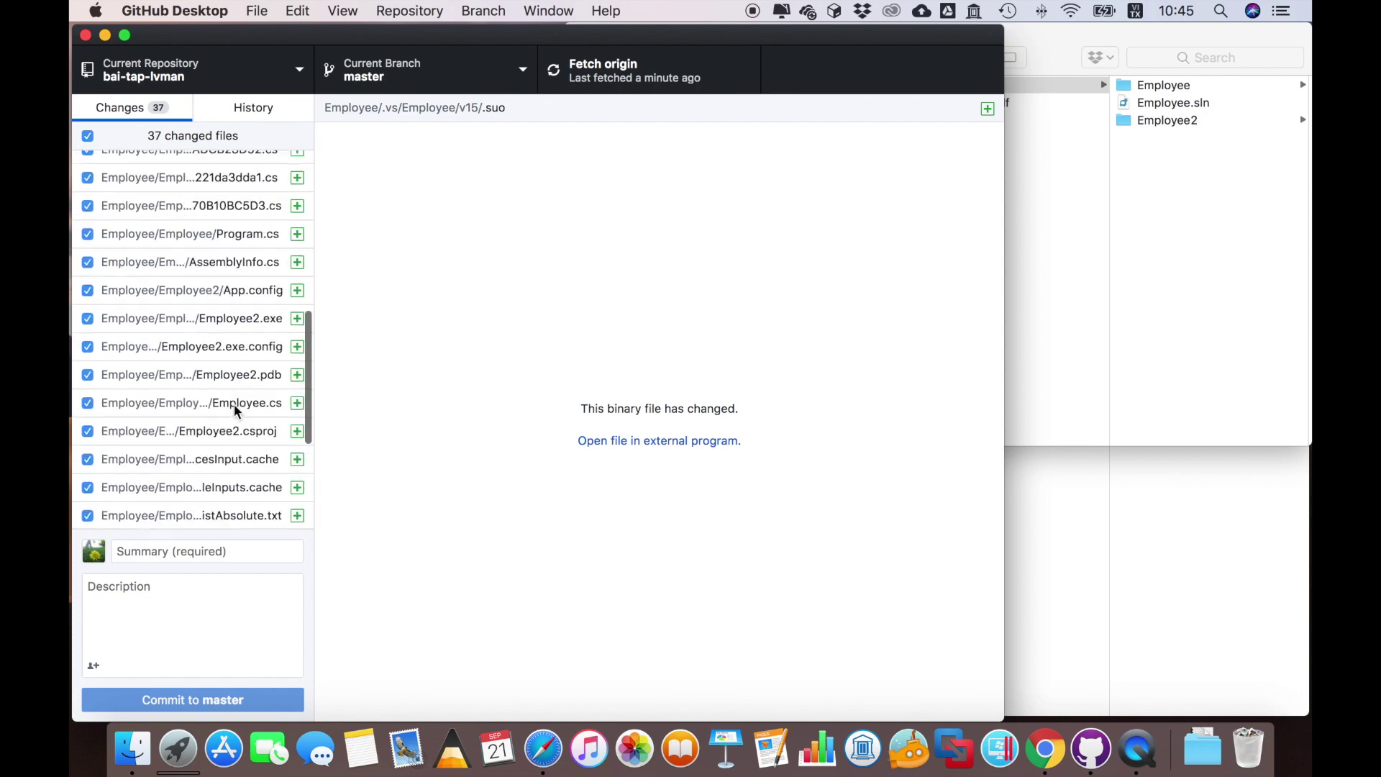
scroll(234, 404, down, 5)
Step: Commit the Employee files to master with "Thêm code bài tập" as both summary and description
click(190, 551)
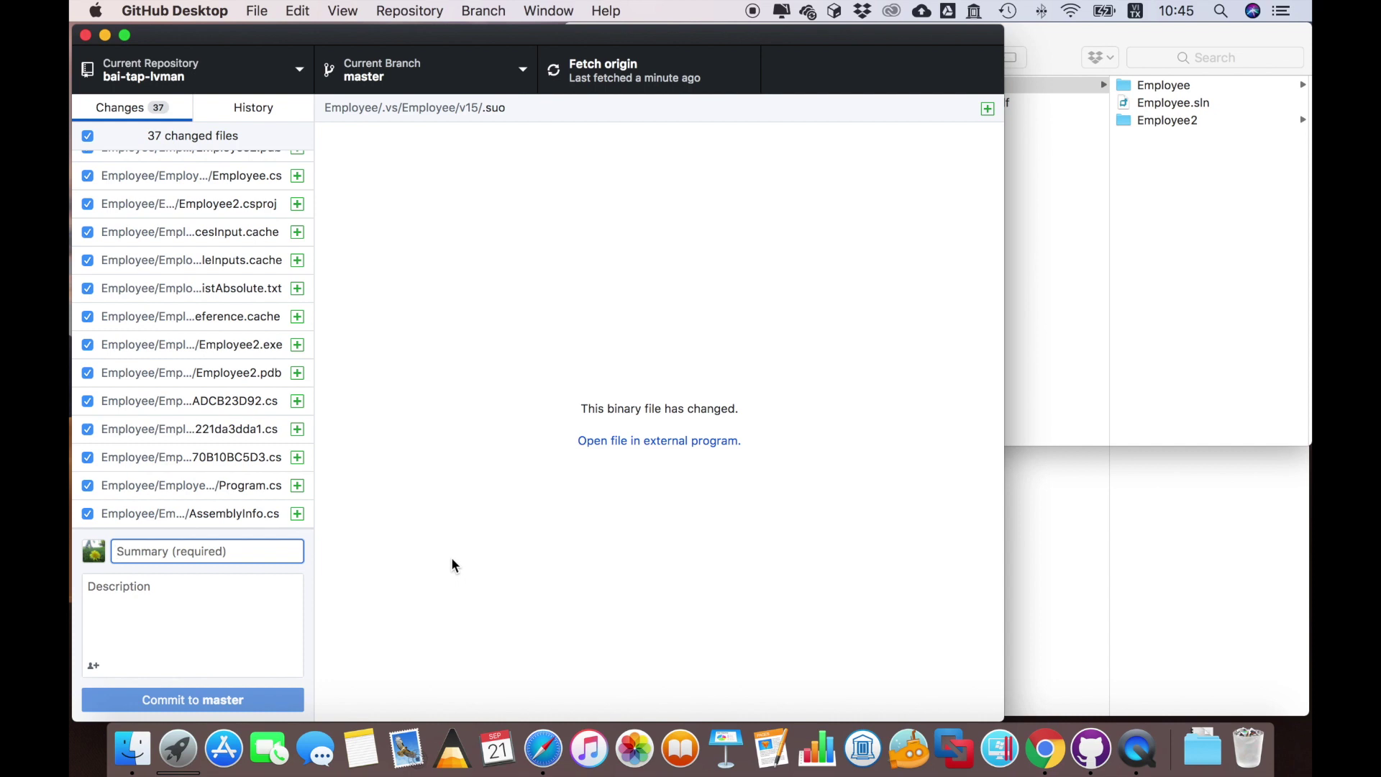
text(Thêm code bài tâ)
text(p)
drag(237, 549, 114, 547)
key(super+c)
click(190, 605)
key(super+v)
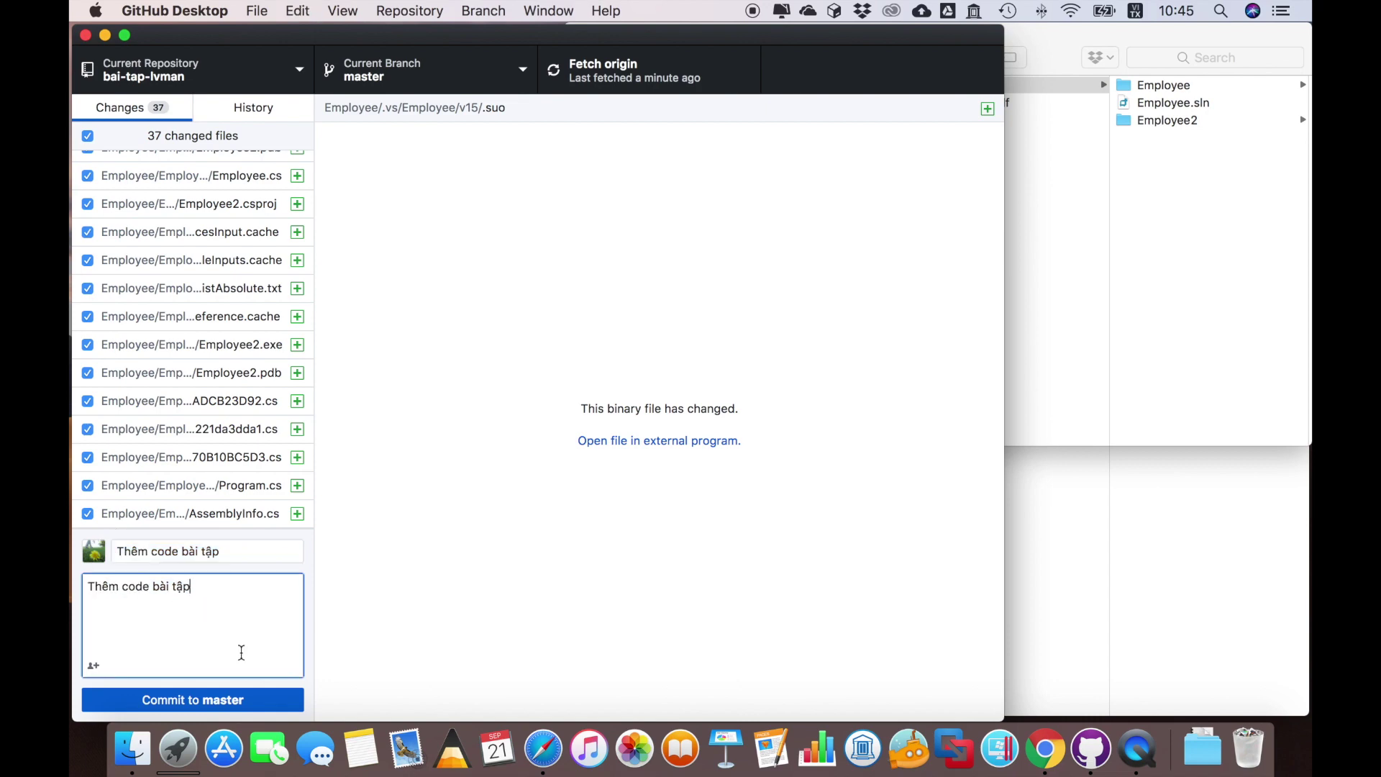
click(192, 699)
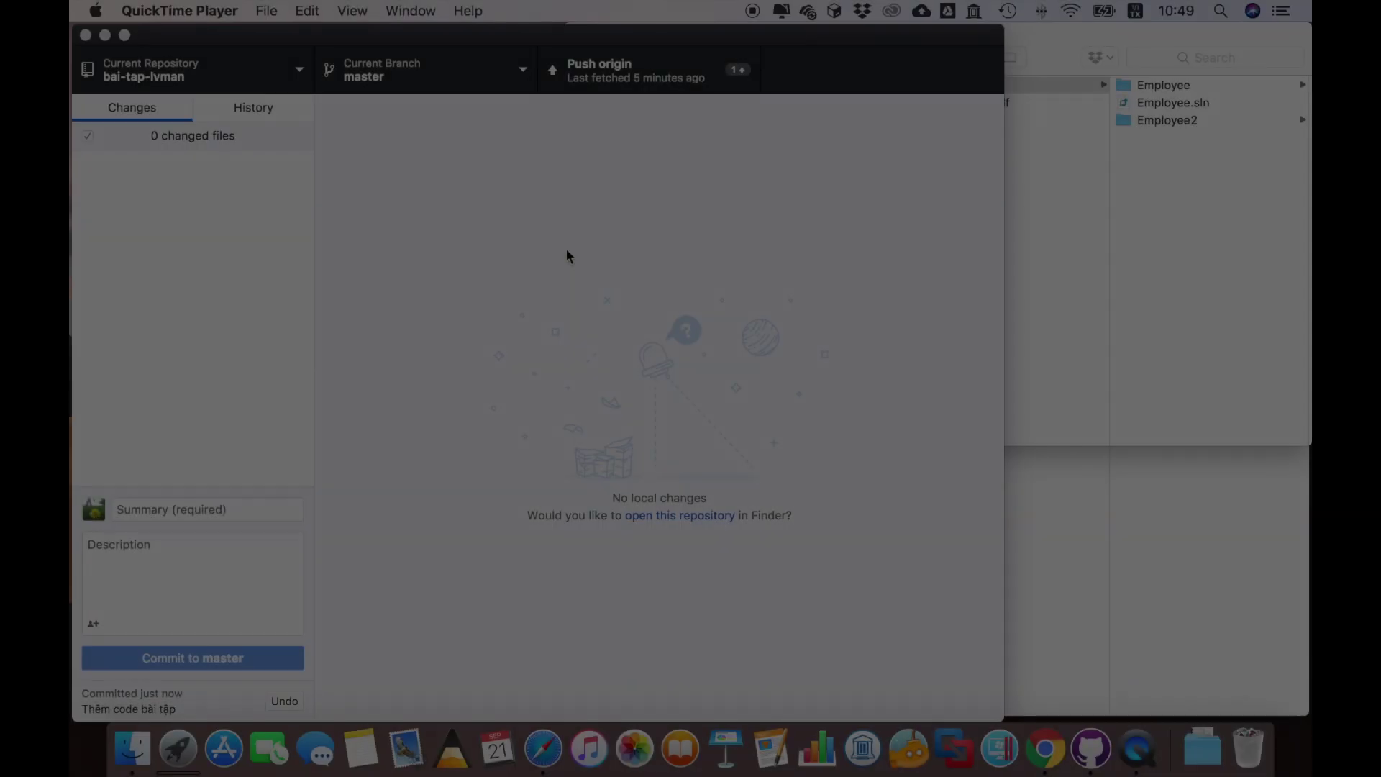
Step: Push the code commit to origin and display the bai-tap-lvman repository's code page on GitHub in Safari
click(585, 129)
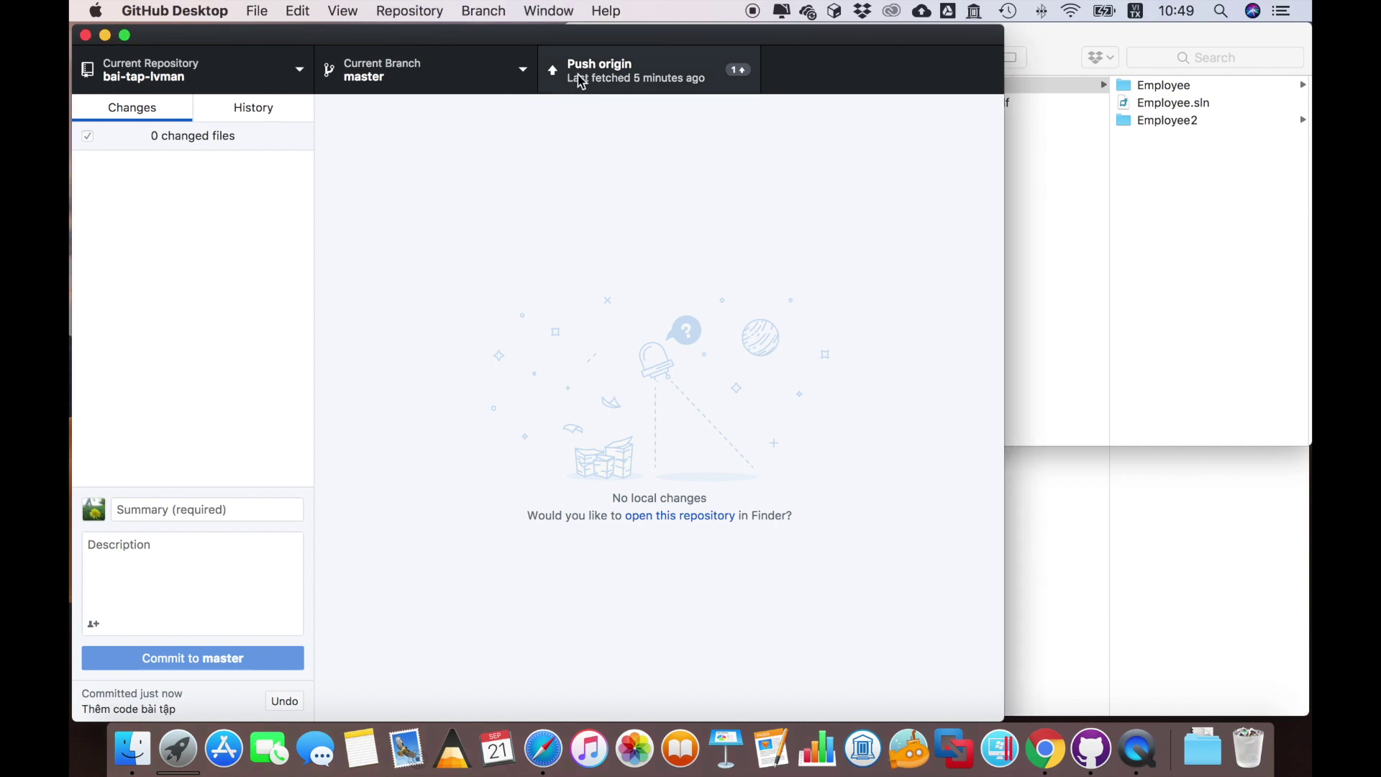
click(623, 79)
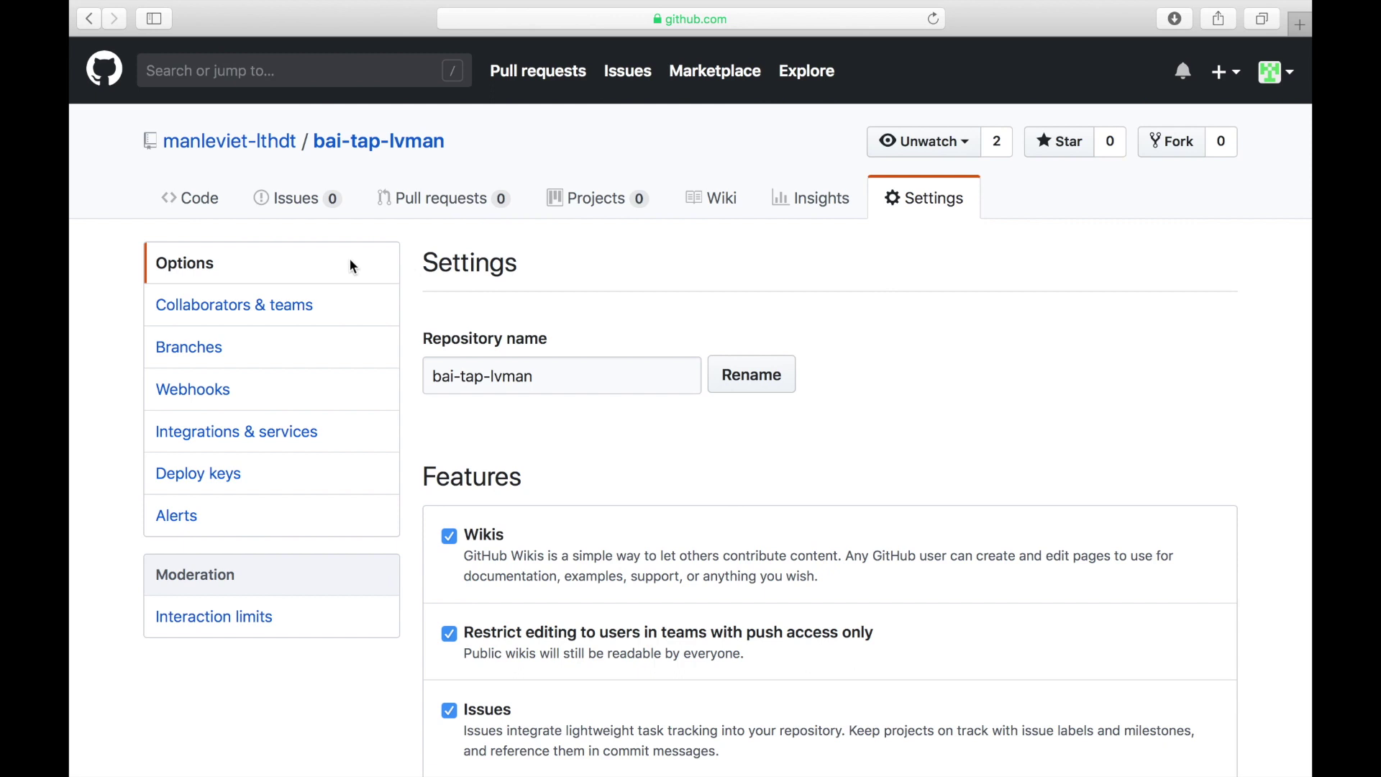
click(201, 202)
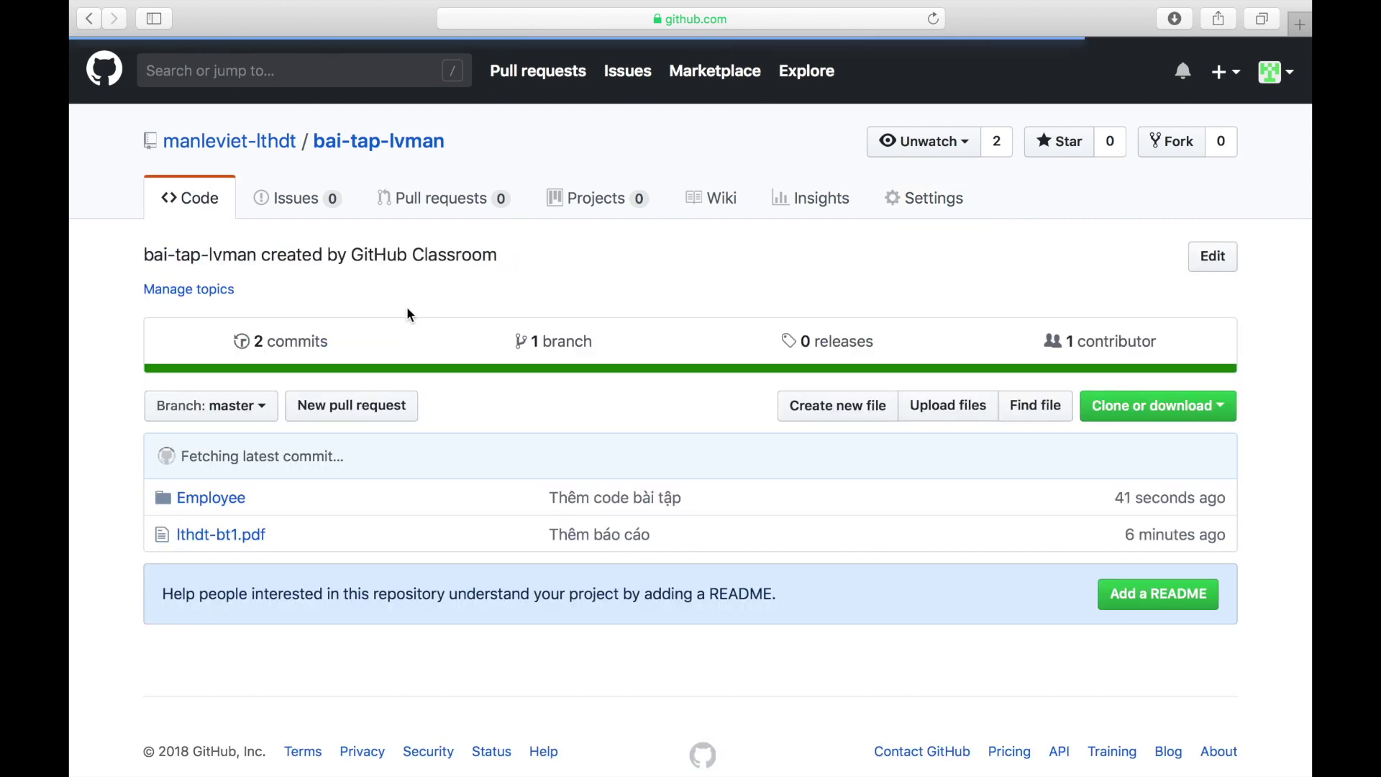